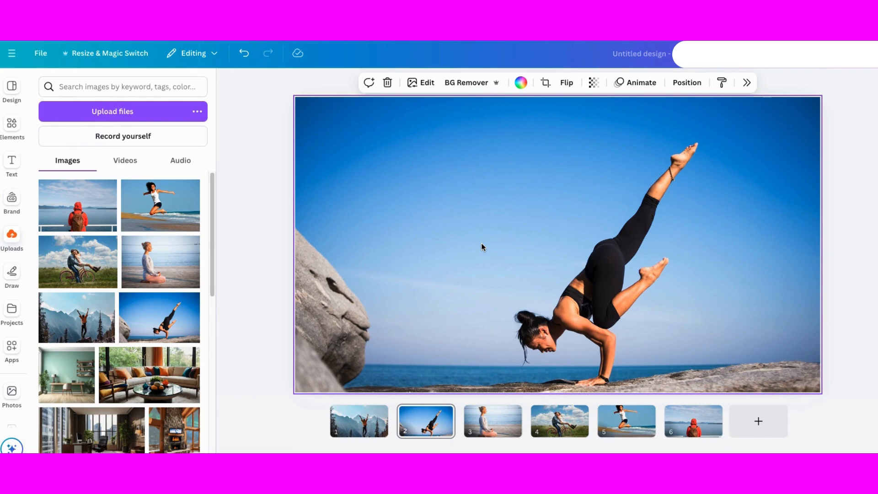
- Enlarge the handstand photo on page 2 to 1,280 by 800 so it covers the page, and position it to fit
key(ctrl+z)
drag(670, 333, 840, 386)
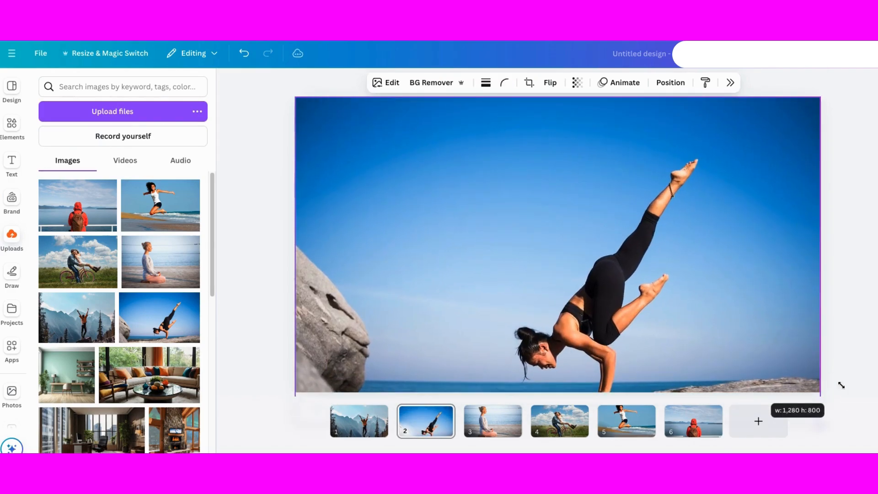
drag(777, 361, 770, 325)
- Duplicate the handstand photo exactly over the original and remove the background from the copy
right_click(456, 145)
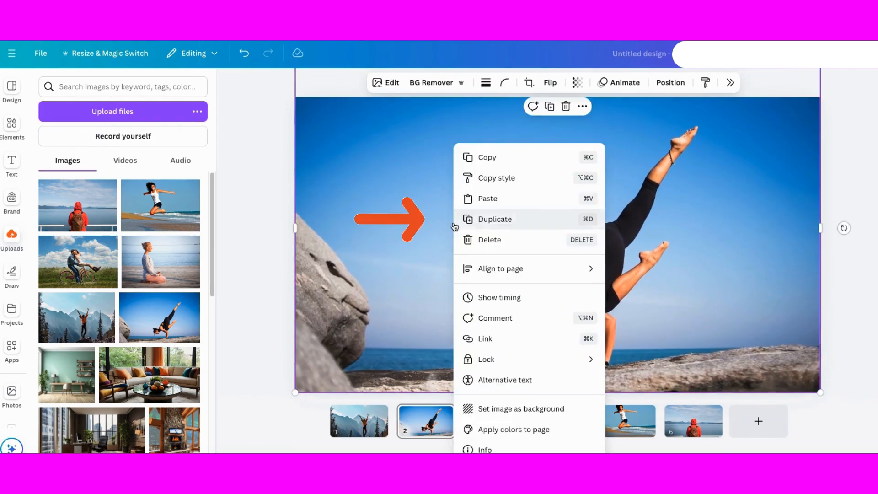
click(498, 217)
drag(380, 241, 326, 227)
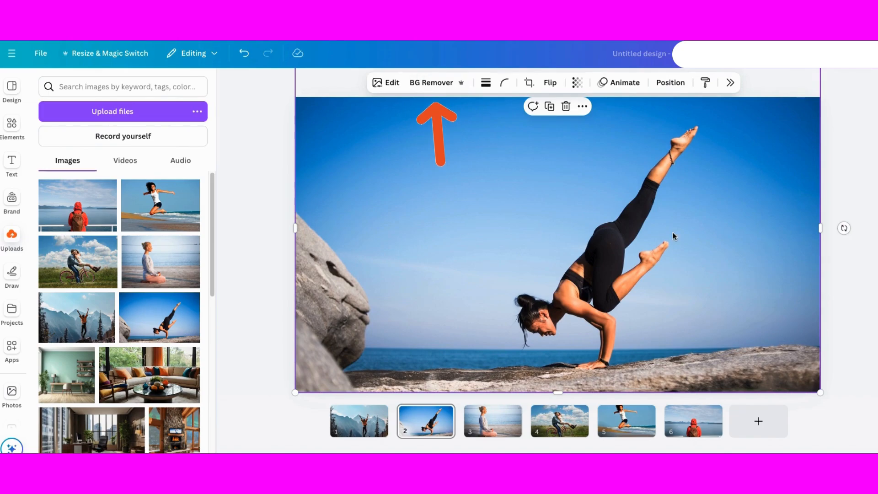
click(434, 87)
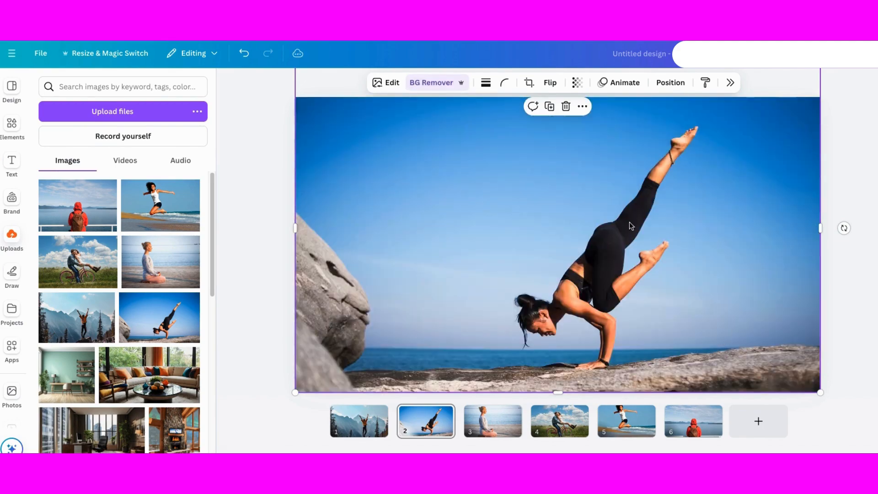
mouse_move(591, 278)
mouse_down()
mouse_move(555, 296)
mouse_move(454, 279)
mouse_move(428, 255)
mouse_move(613, 281)
mouse_move(588, 286)
mouse_up()
- Add a heading reading "STRENGTH" to page 2
click(13, 161)
click(149, 221)
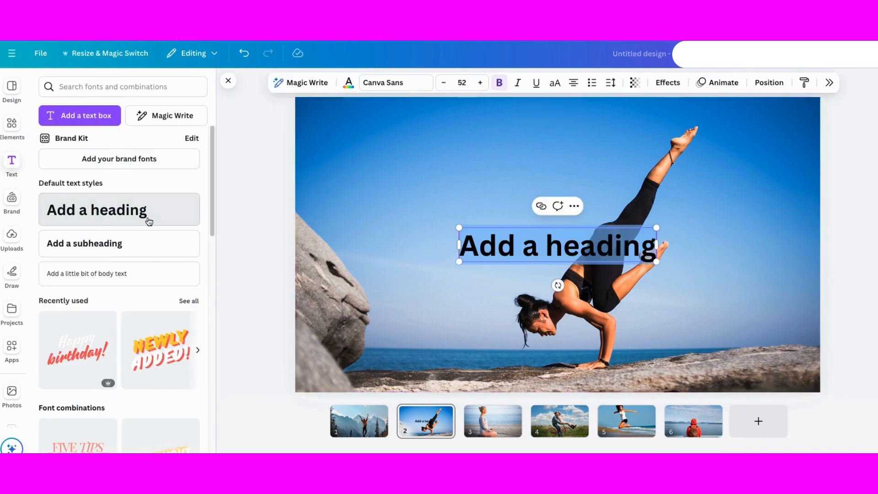
text(ST)
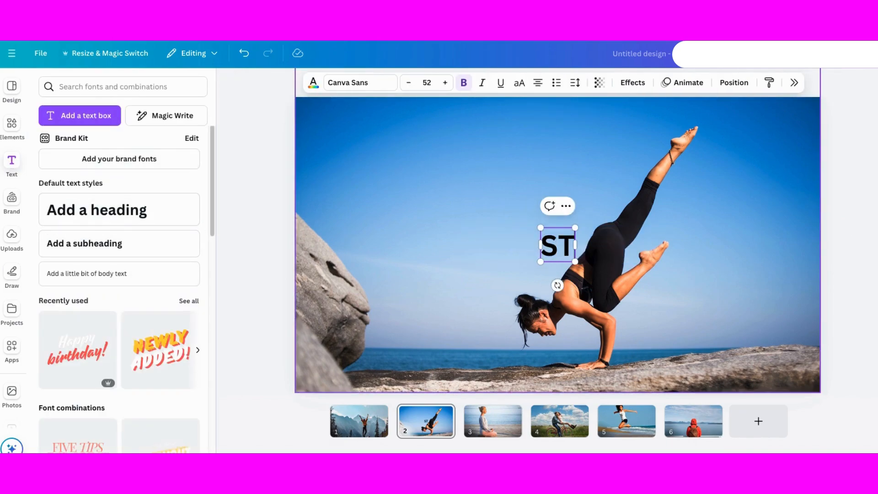
text(RENGTH)
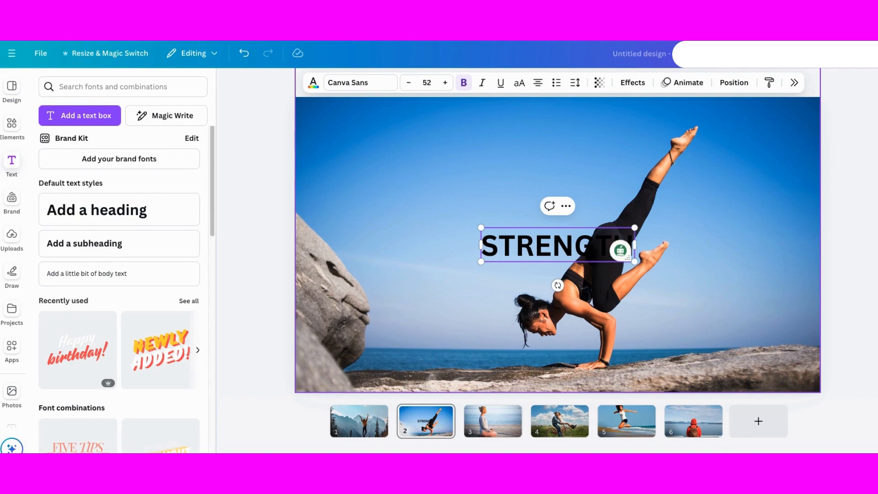
- Enlarge the STRENGTH heading to size 151 and stretch it across the upper part of the photo
drag(480, 228, 303, 153)
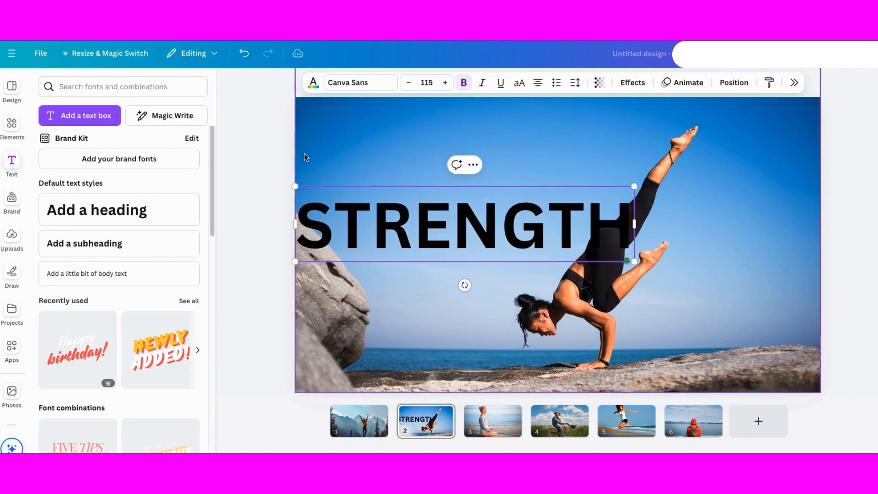
drag(439, 225, 493, 185)
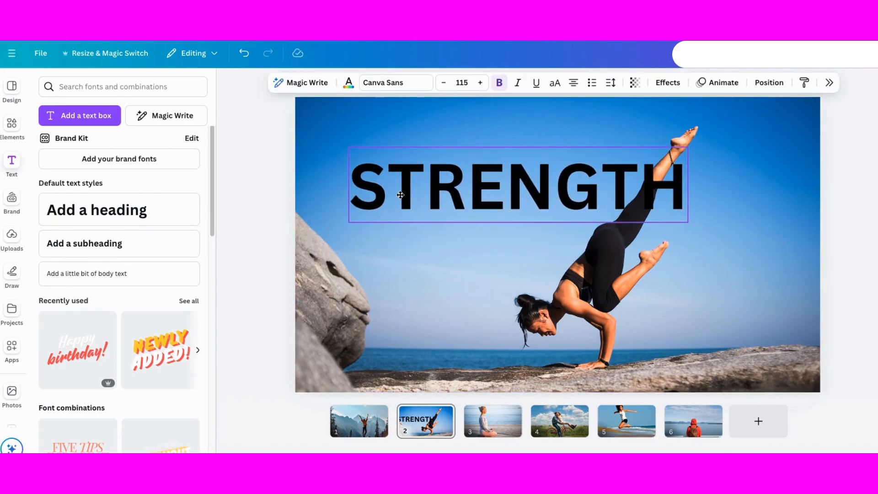
drag(688, 221, 795, 246)
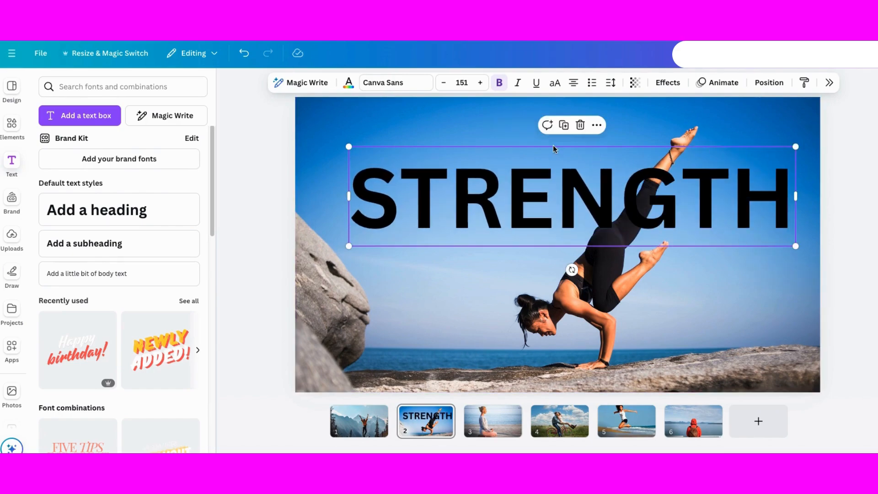
- Change the STRENGTH heading's text color to white
double_click(656, 199)
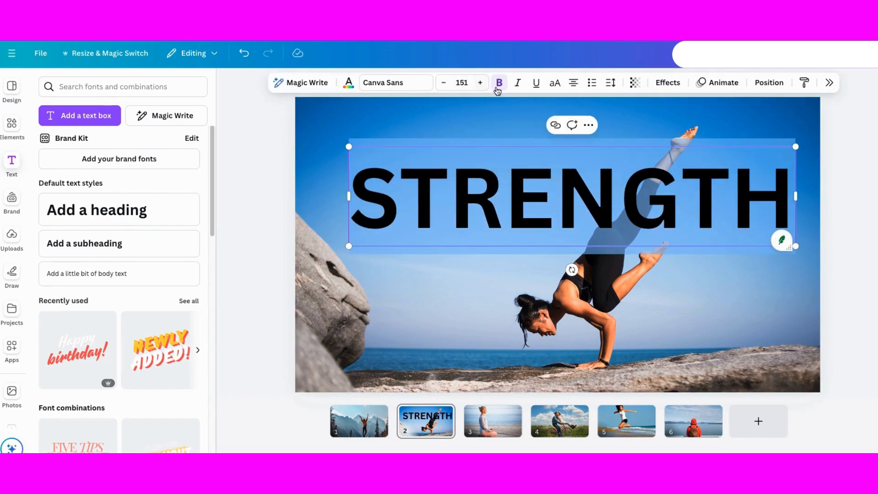
click(342, 86)
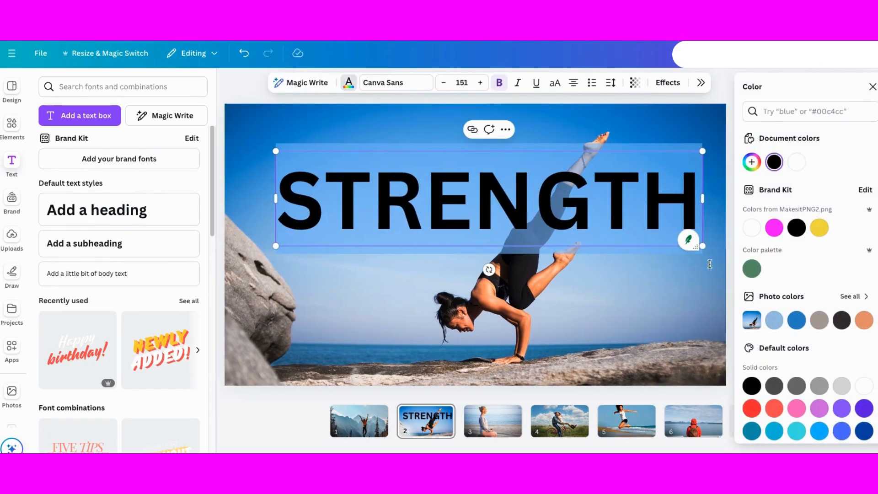
click(751, 228)
click(242, 88)
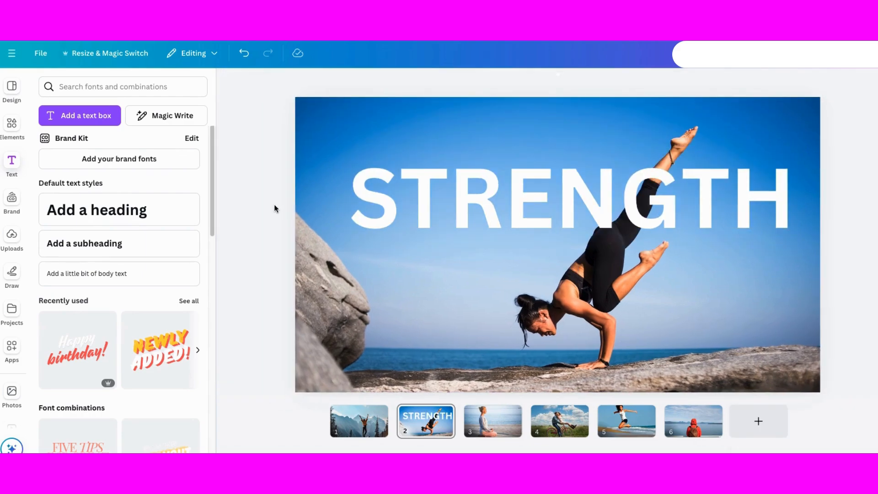
- Move the STRENGTH heading higher on the photo and place its layer behind the handstand cutout
drag(547, 215, 533, 188)
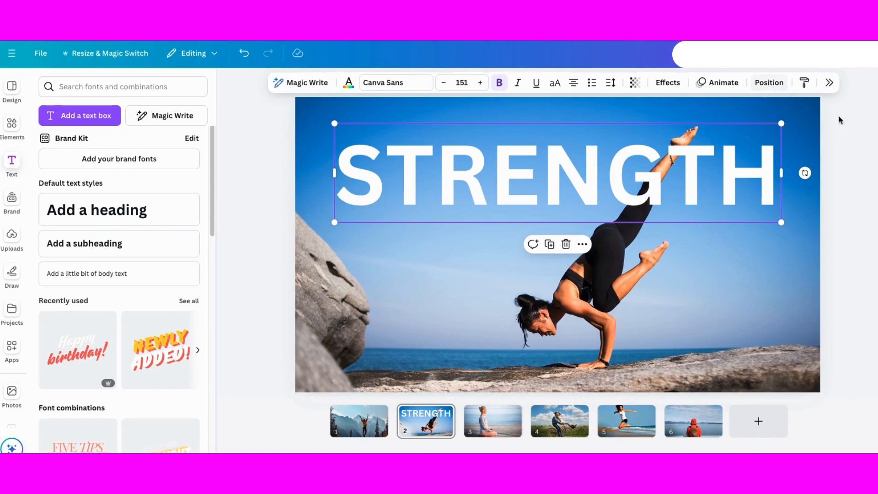
click(771, 83)
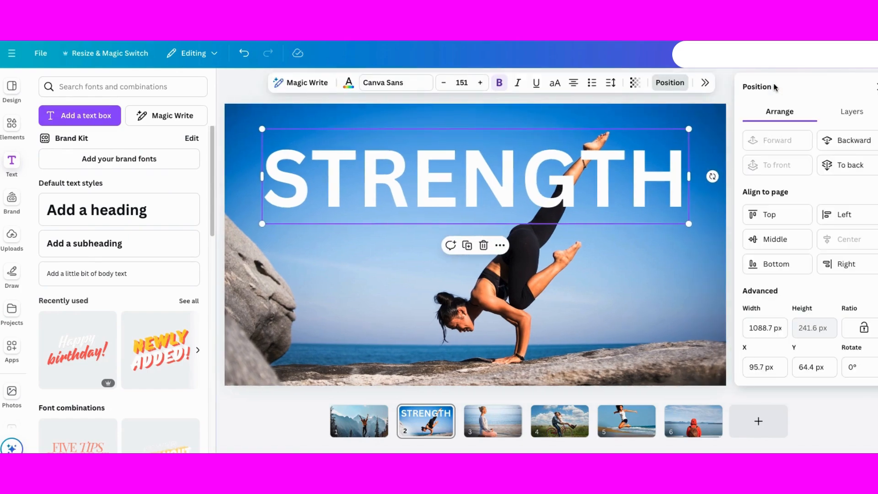
click(850, 116)
drag(793, 175, 799, 224)
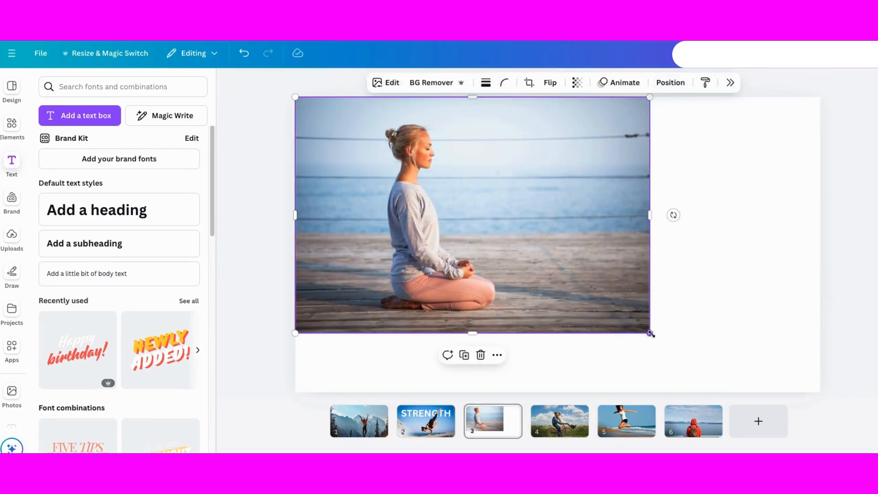
- Enlarge the meditating woman photo on page 3 to 1,280 by 853 and shift it up to show her whole figure
drag(650, 334, 863, 396)
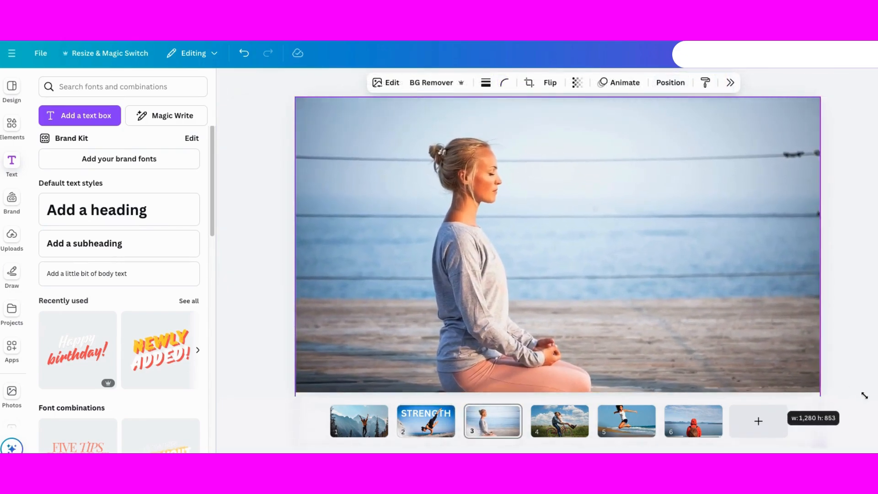
drag(756, 326, 746, 323)
drag(827, 239, 824, 240)
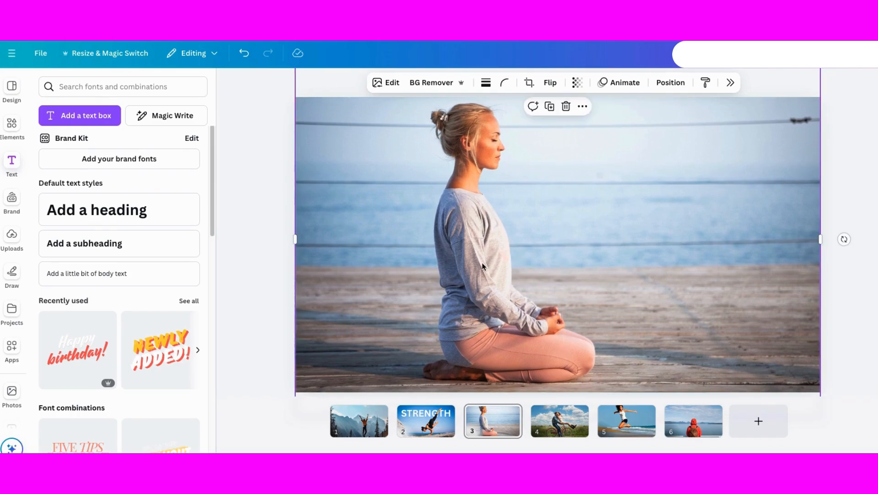
- Duplicate the meditation photo exactly over the original and remove the background from the copy
right_click(479, 224)
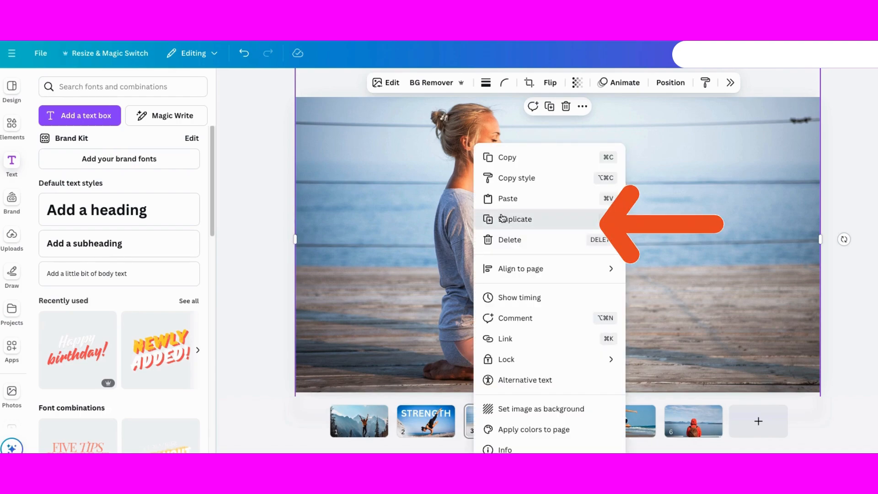
click(490, 218)
mouse_move(479, 259)
mouse_down()
mouse_move(761, 254)
mouse_move(476, 252)
mouse_up()
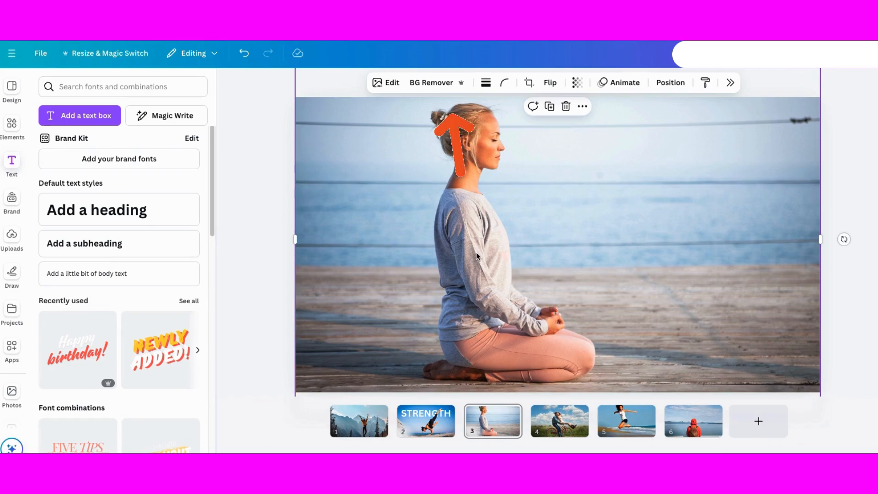
click(424, 84)
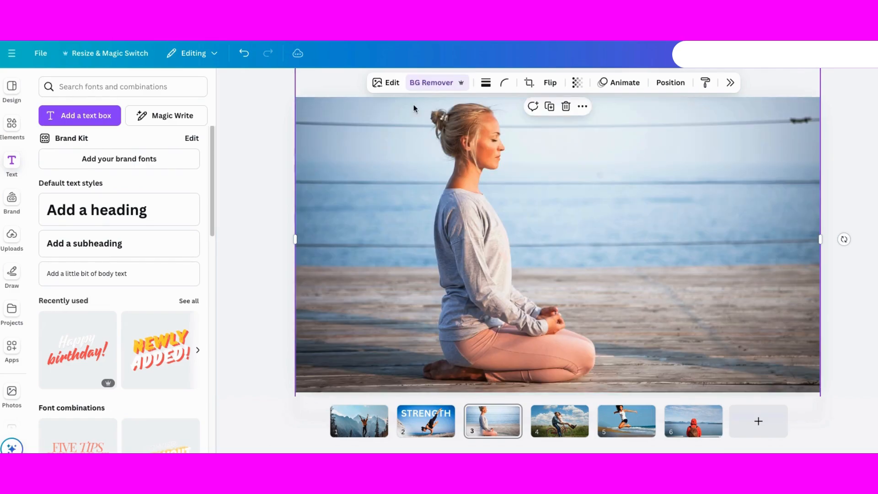
drag(494, 208, 471, 213)
- Add a heading reading "RELAX" to page 3 and enlarge it to size 275, centered across the photo
click(112, 211)
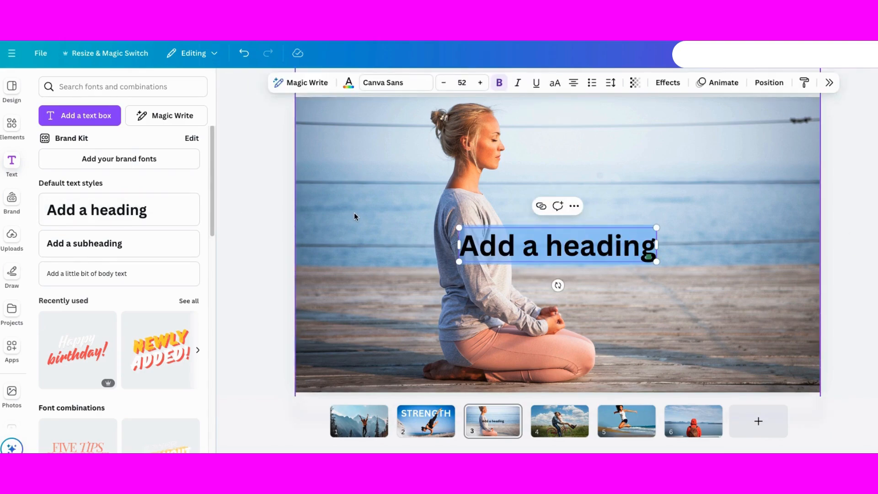
text(RELAX)
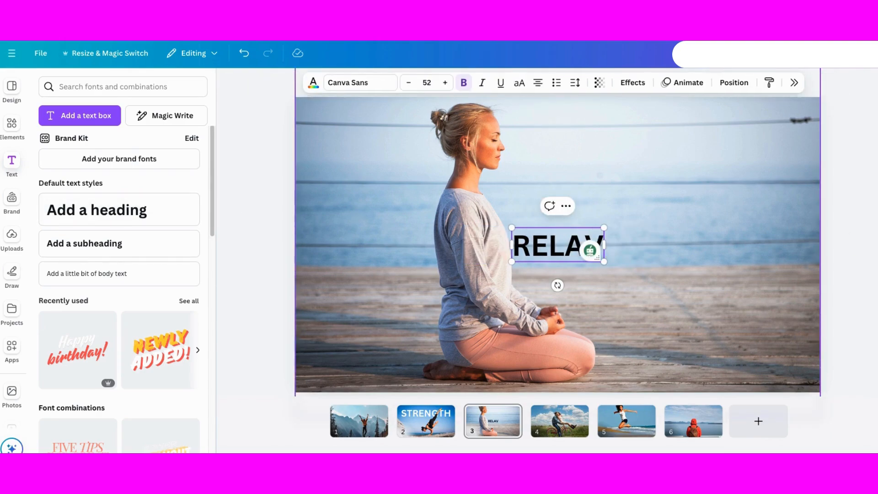
drag(604, 261, 805, 337)
drag(713, 299, 681, 279)
drag(490, 207, 300, 137)
drag(524, 255, 542, 260)
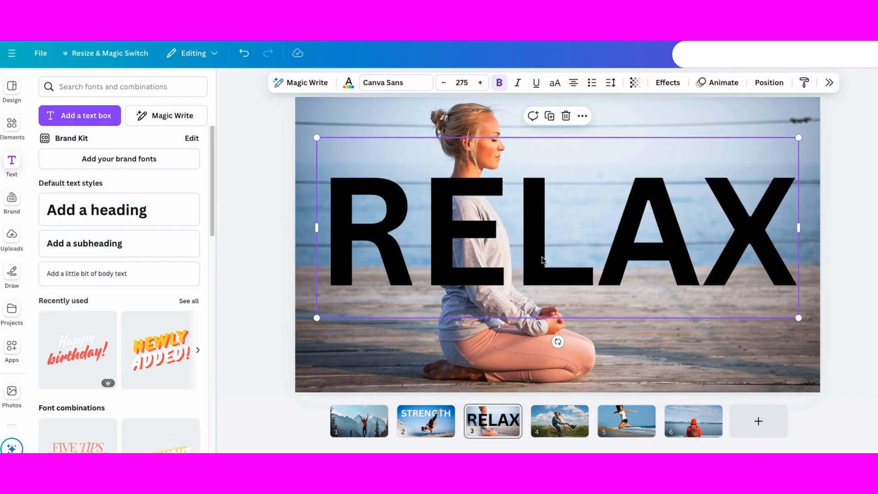
- Change the RELAX heading's text color to white
drag(340, 220, 795, 329)
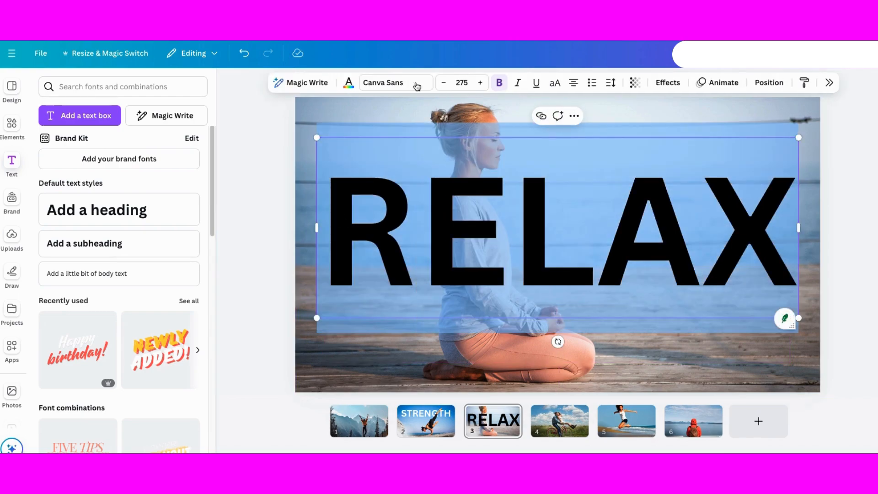
click(354, 87)
click(868, 384)
click(221, 94)
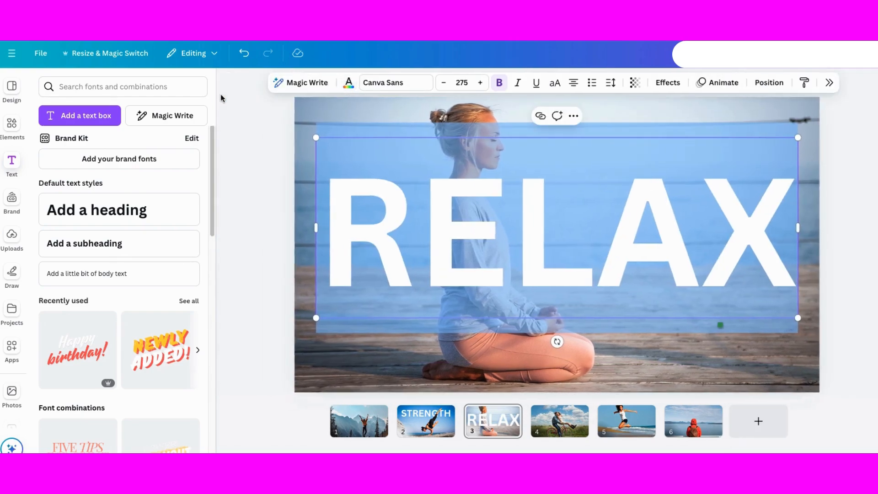
click(245, 127)
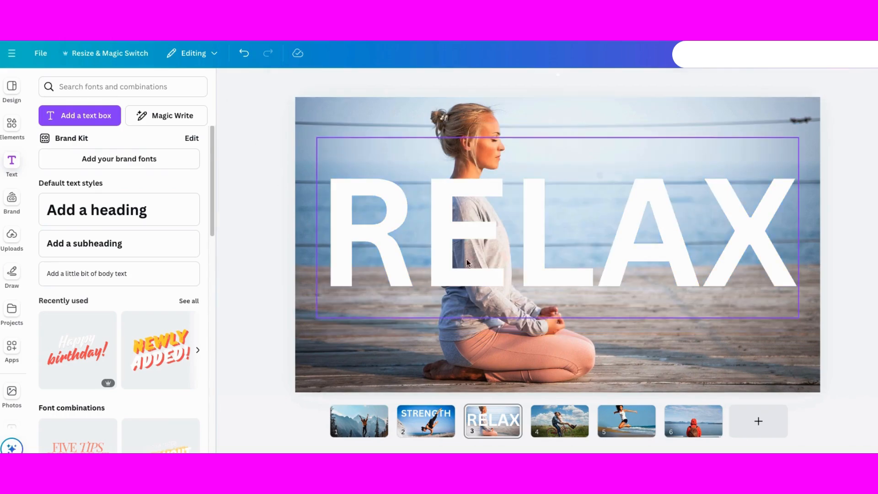
- Move the RELAX text layer between the woman's cutout and the original photo
click(741, 146)
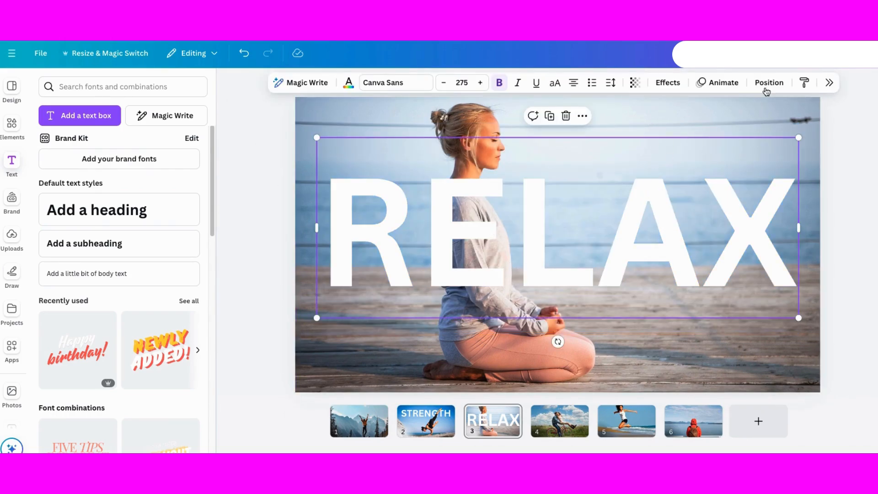
click(766, 89)
click(860, 117)
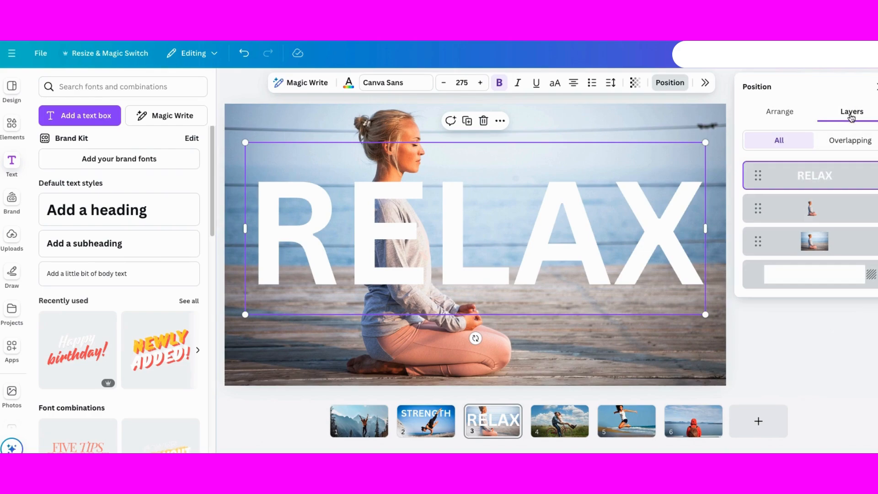
drag(814, 182, 812, 210)
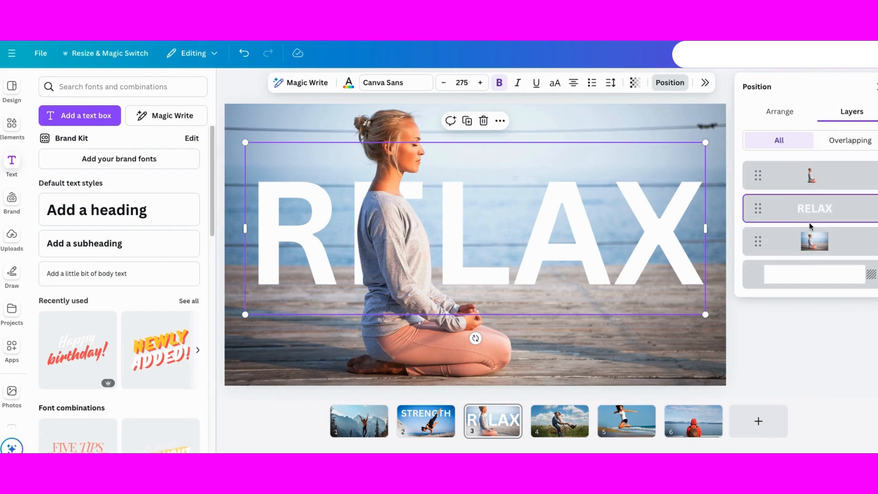
- Reduce the RELAX heading to size 249 and reposition it over the water behind the woman's head
drag(452, 217, 470, 185)
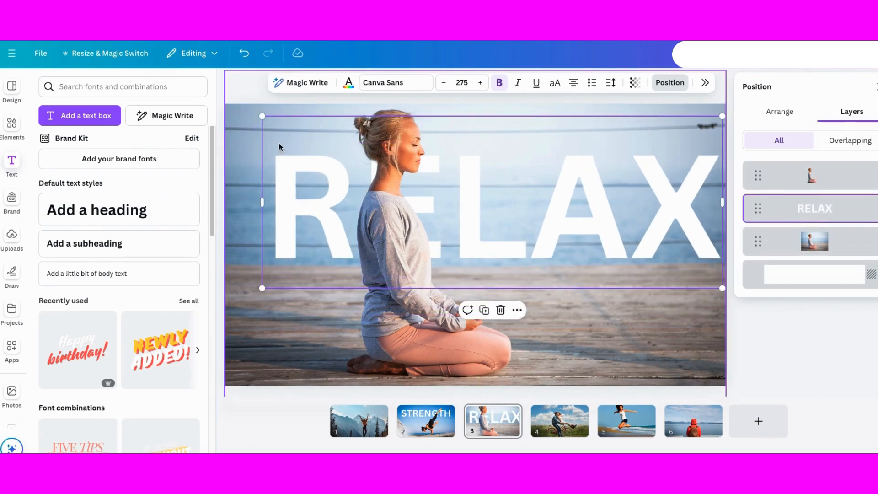
drag(262, 116, 321, 122)
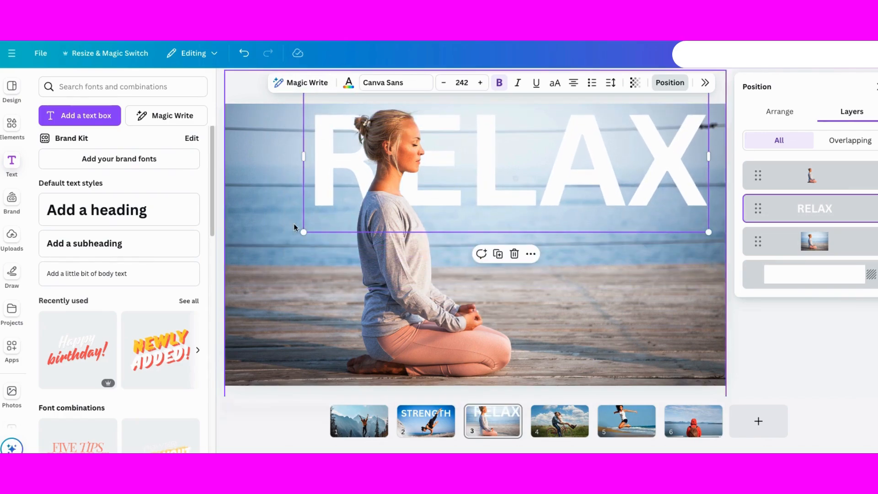
drag(303, 231, 336, 219)
drag(347, 178, 320, 193)
drag(297, 246, 267, 264)
drag(309, 224, 336, 223)
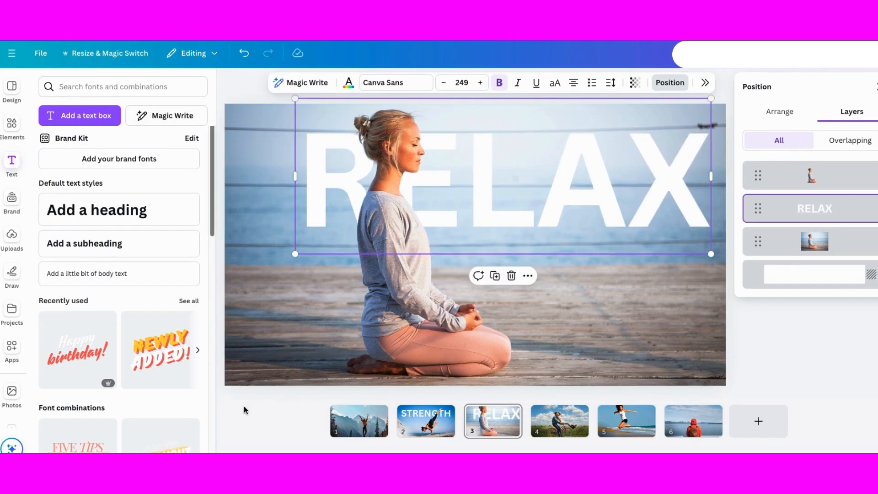
- Return to page 2 to review the STRENGTH design
click(283, 363)
drag(283, 363, 419, 424)
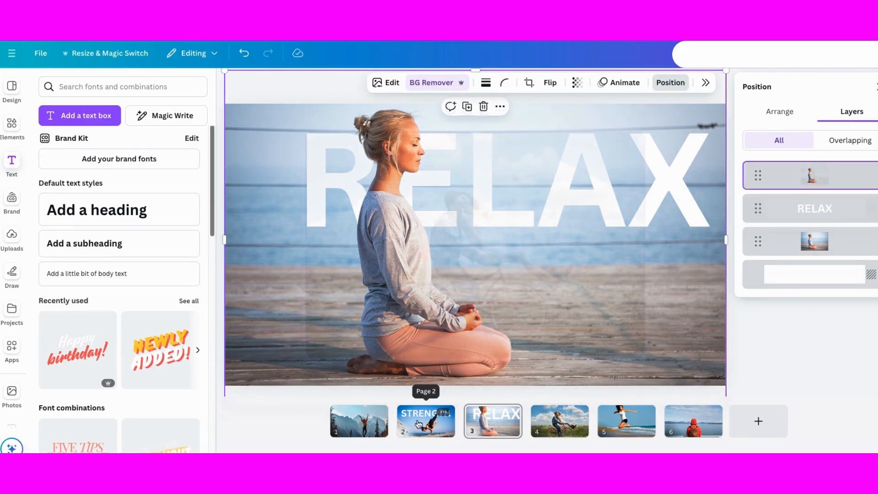
drag(348, 198, 268, 198)
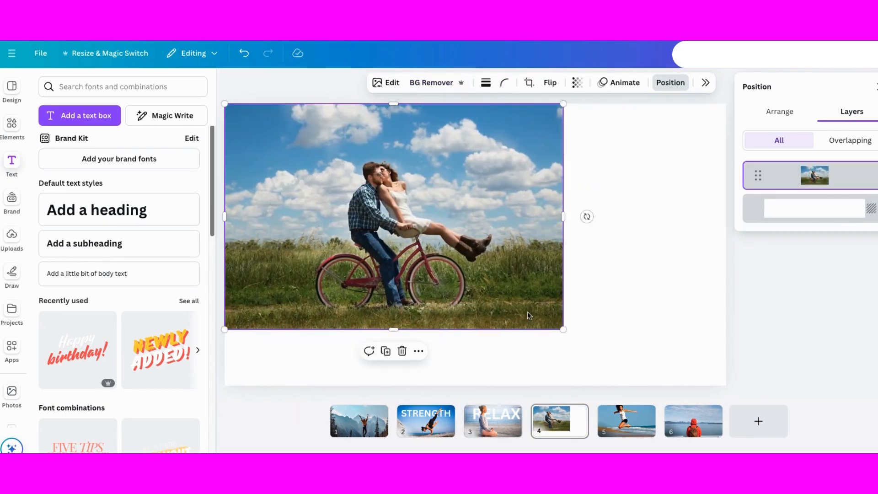
- Enlarge the bicycle photo to fill page 4 and overlay an exactly aligned duplicate with its background removed
drag(563, 330, 763, 392)
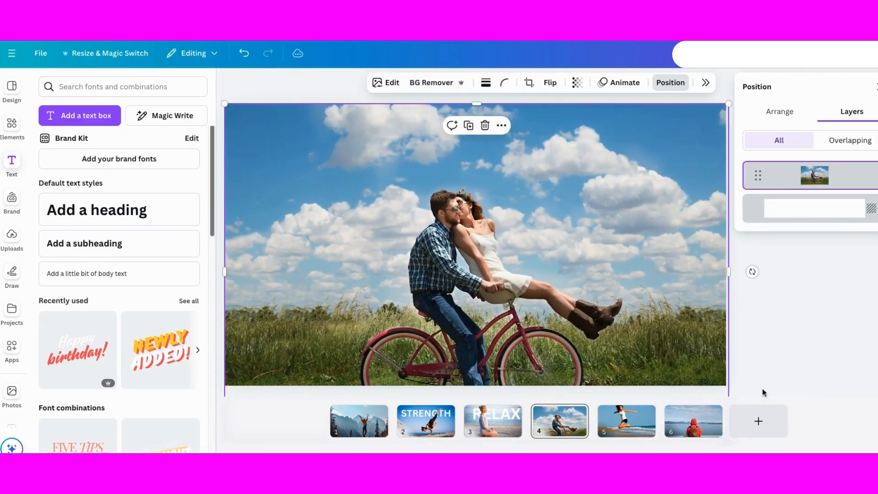
drag(654, 342, 652, 304)
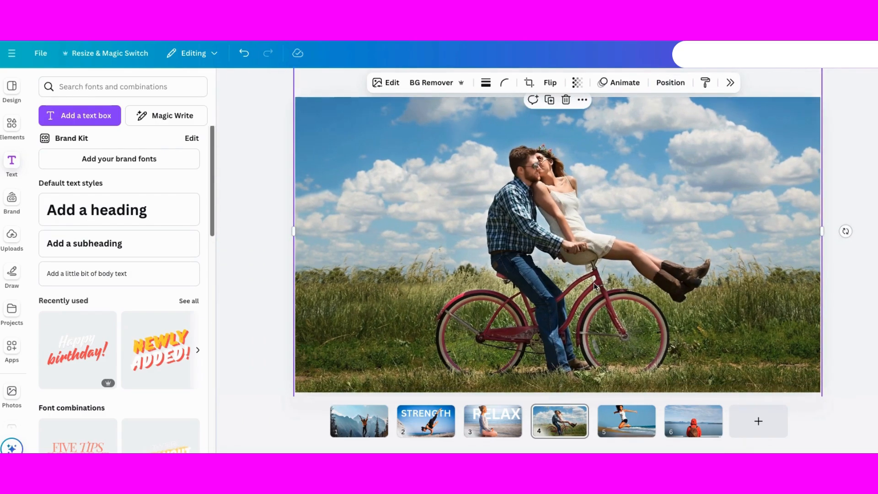
right_click(499, 206)
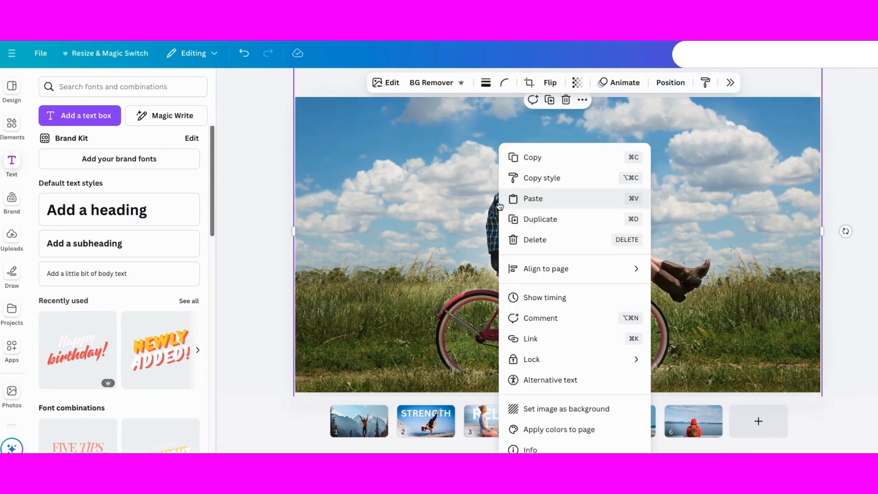
click(539, 221)
click(428, 83)
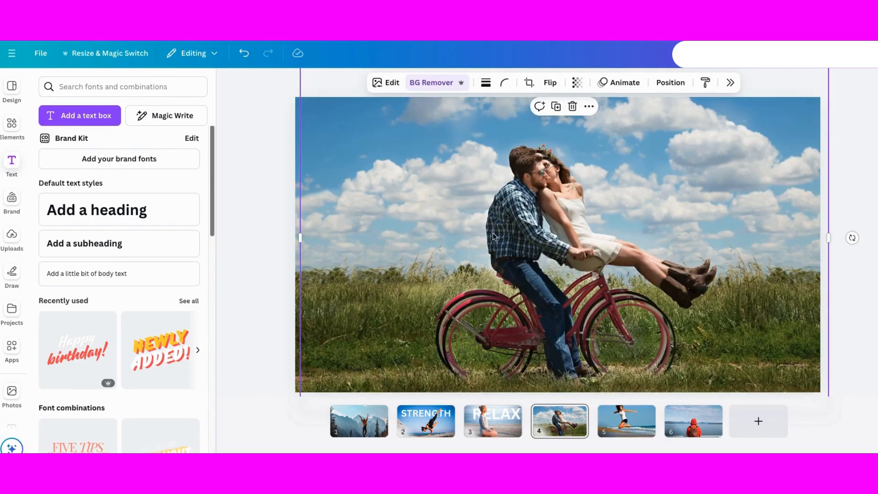
drag(493, 237, 516, 232)
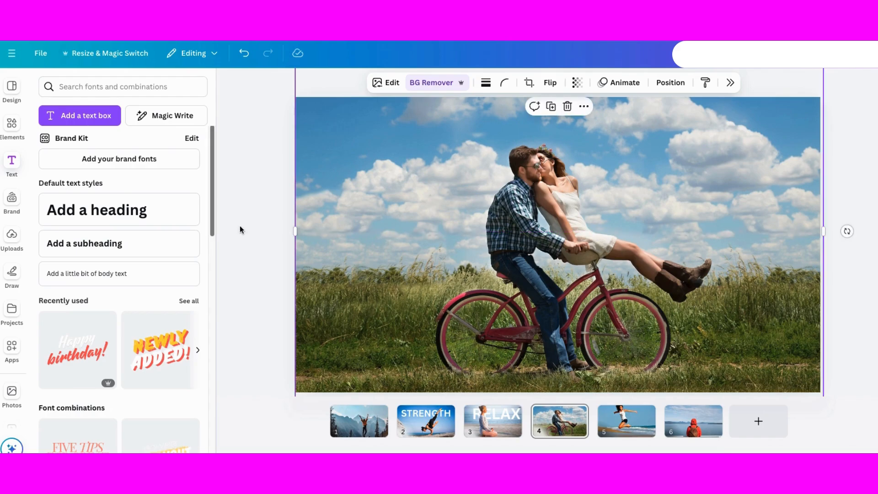
- Add a HAPPINESS subheading, enlarge it to size 136 and place it across the sky over the couple's heads
click(81, 247)
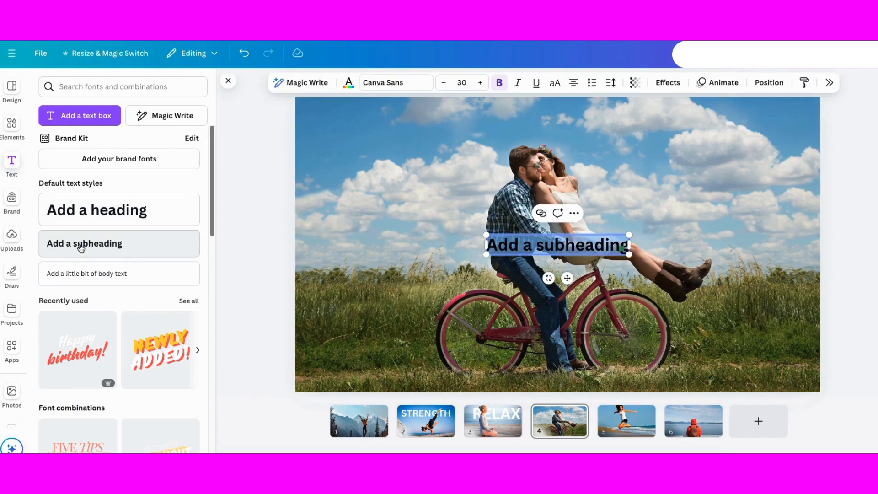
text(HAPPINESS)
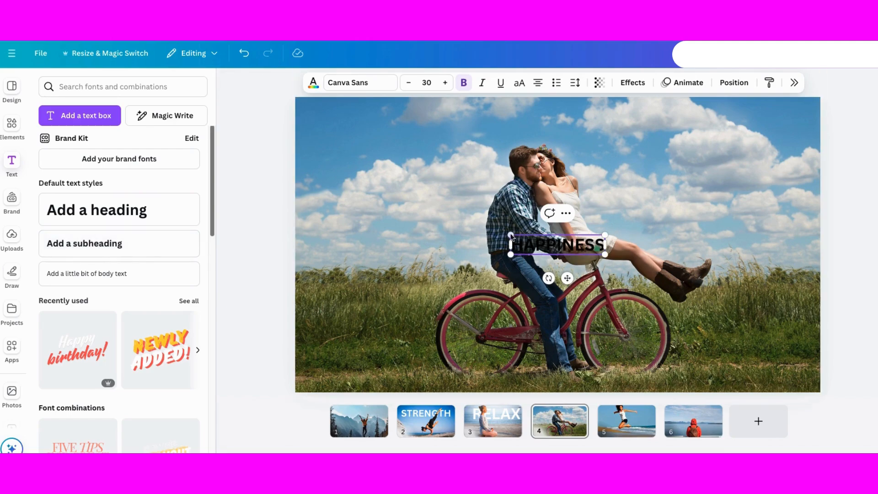
drag(510, 234, 270, 185)
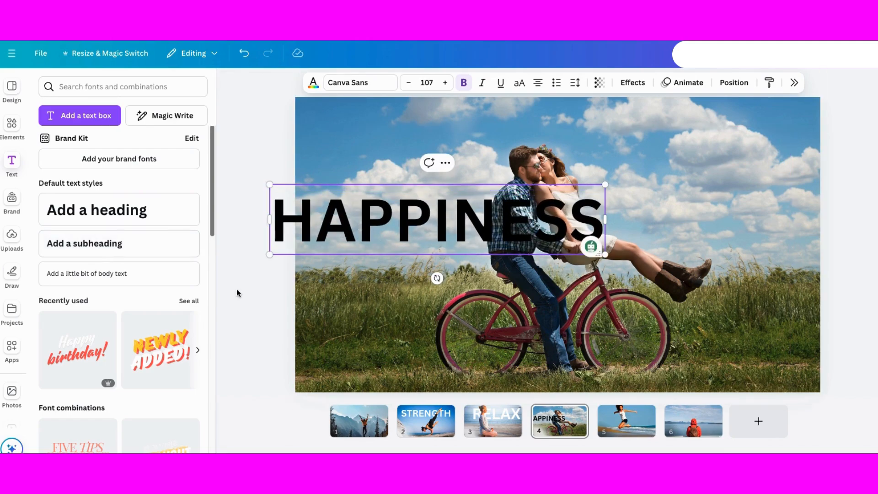
drag(323, 235, 428, 213)
drag(712, 232, 659, 166)
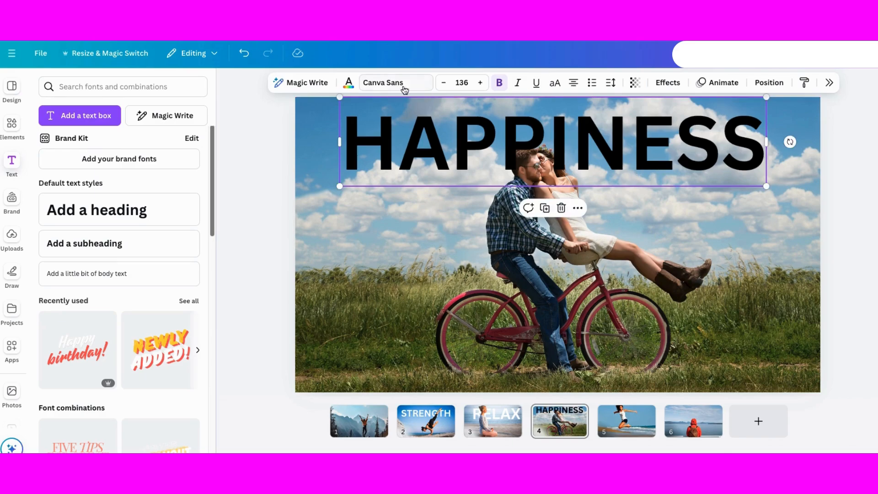
- Change the HAPPINESS text color to white
double_click(358, 154)
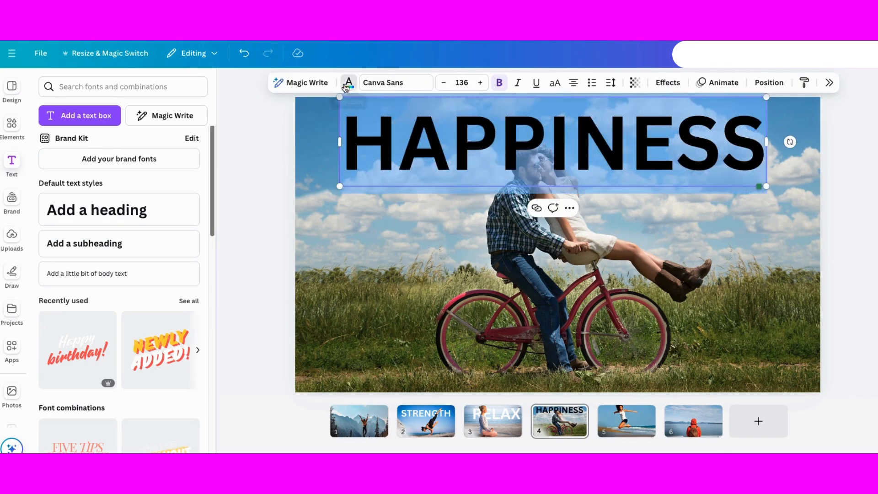
click(347, 85)
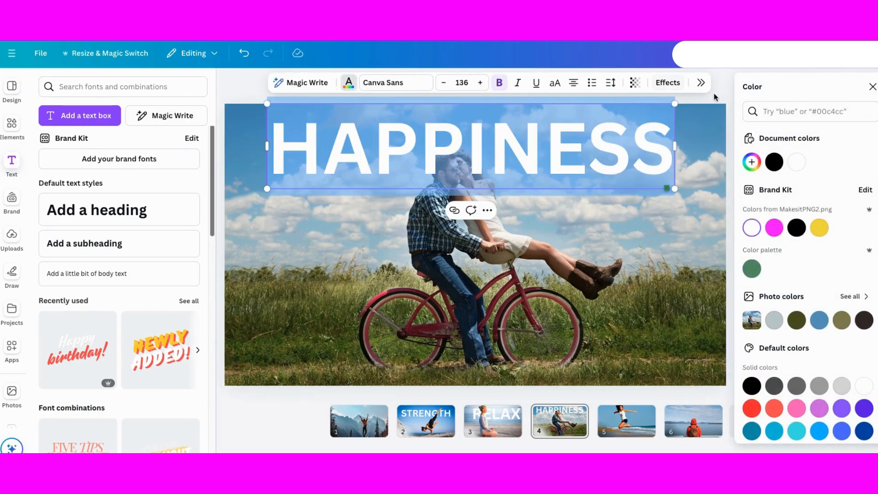
click(871, 87)
- Move the HAPPINESS text layer between the couple's cutout and the original photo, and shift the text slightly higher in the sky
click(768, 84)
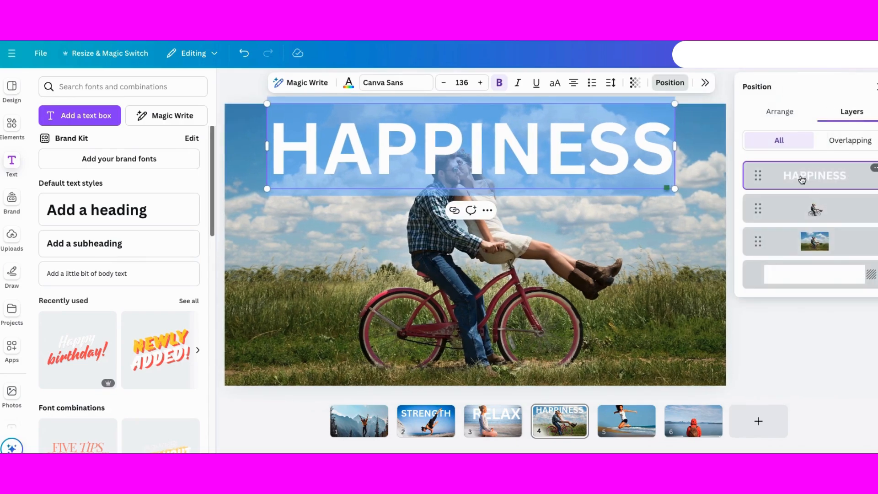
drag(801, 179, 803, 223)
click(876, 86)
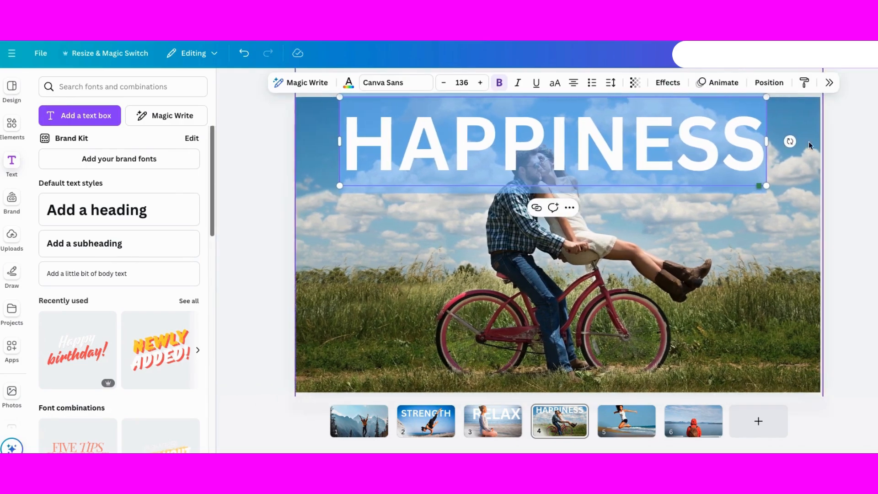
click(844, 144)
drag(710, 154, 707, 142)
click(522, 219)
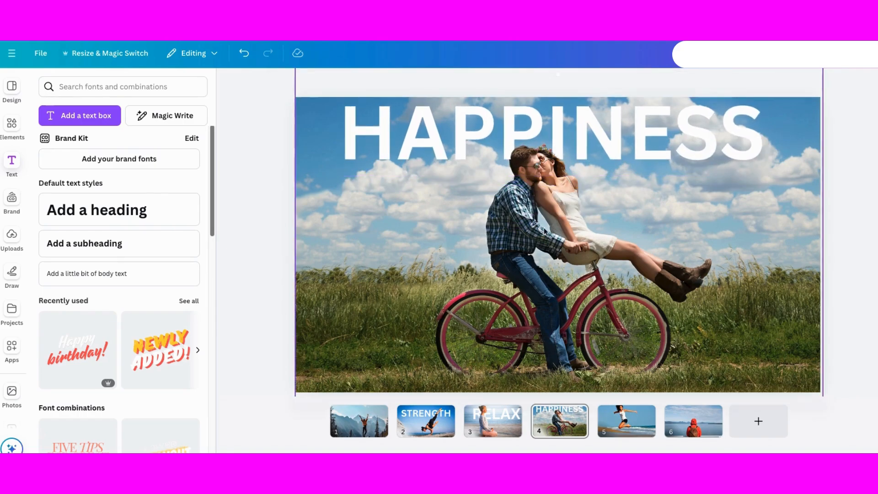
- Enlarge and reposition the mountain photo on page 1 so it fills the whole page
click(499, 230)
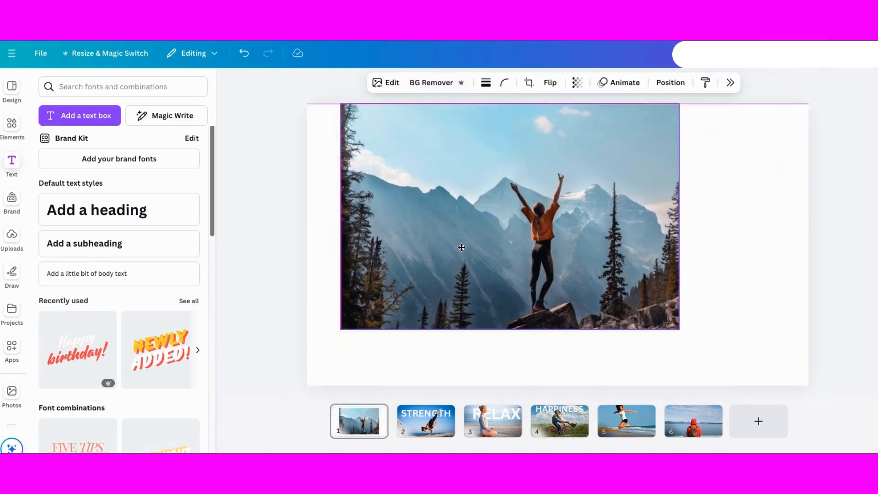
drag(461, 244, 433, 240)
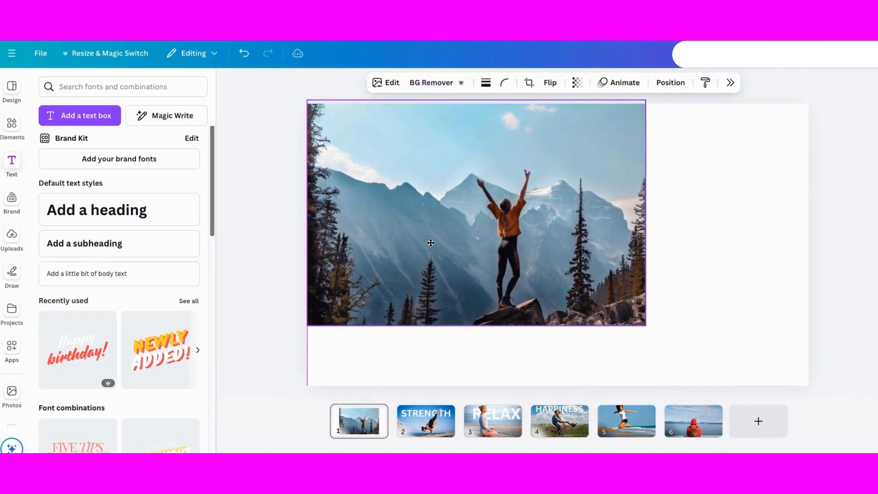
drag(645, 323, 807, 387)
drag(750, 364, 748, 316)
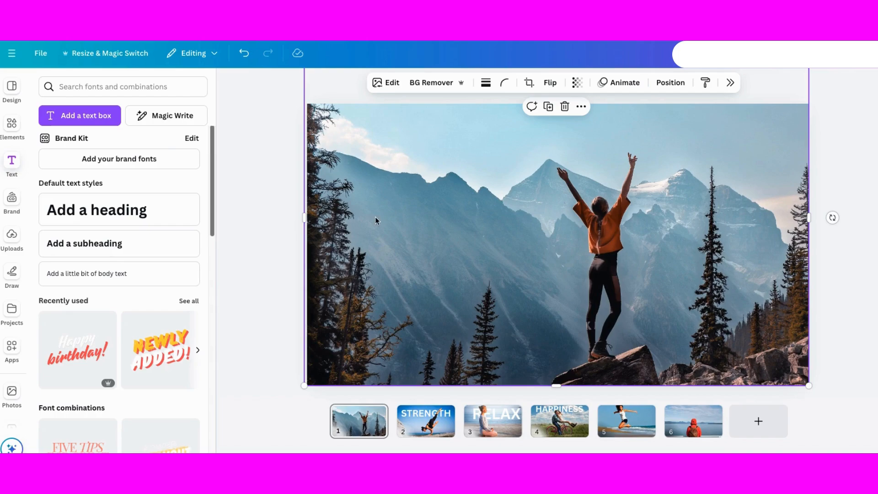
- Duplicate the mountain photo, remove the copy's background and align the hiker's cutout exactly over the original
right_click(416, 210)
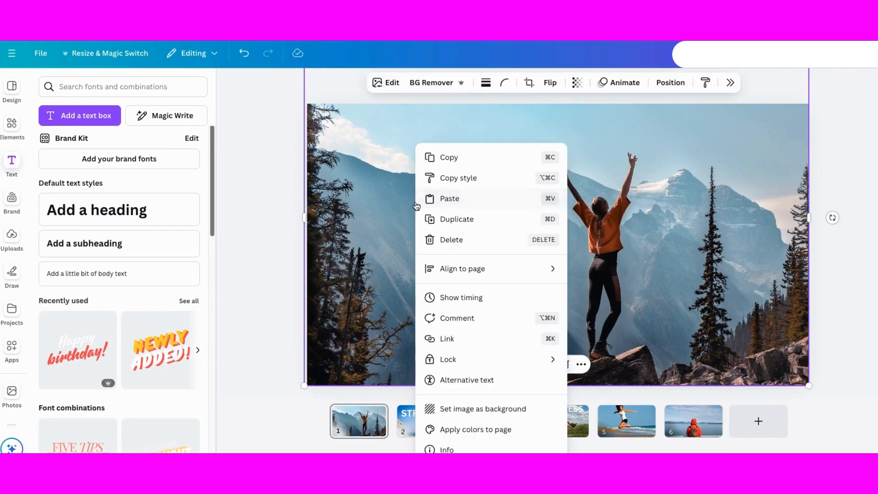
click(490, 222)
click(424, 83)
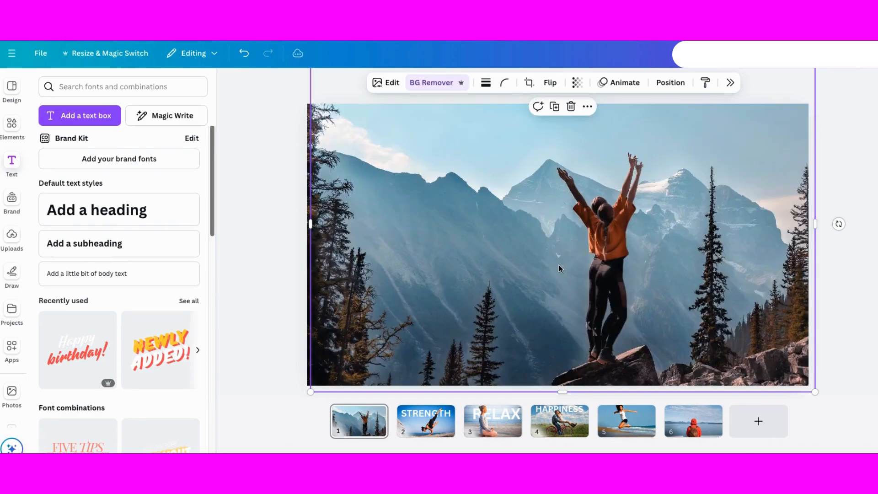
mouse_move(559, 265)
mouse_down()
mouse_move(663, 255)
mouse_move(465, 257)
mouse_move(564, 271)
mouse_up()
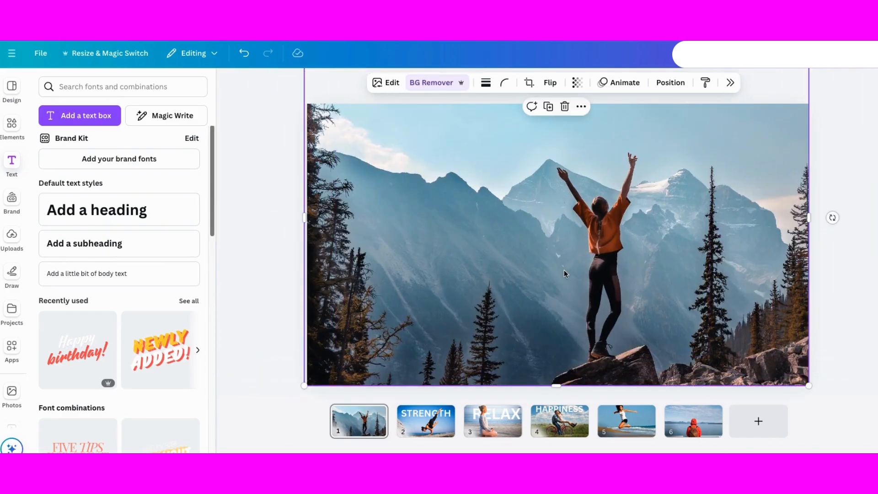
- Add an ACHIEVE heading, enlarge it to size 175 and center it across the peaks over the hiker's raised arms
click(98, 209)
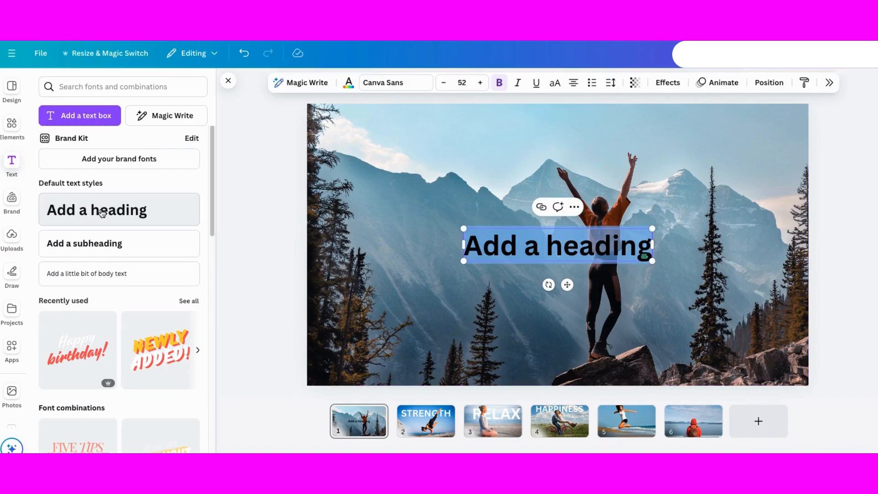
text(ACHIEVE)
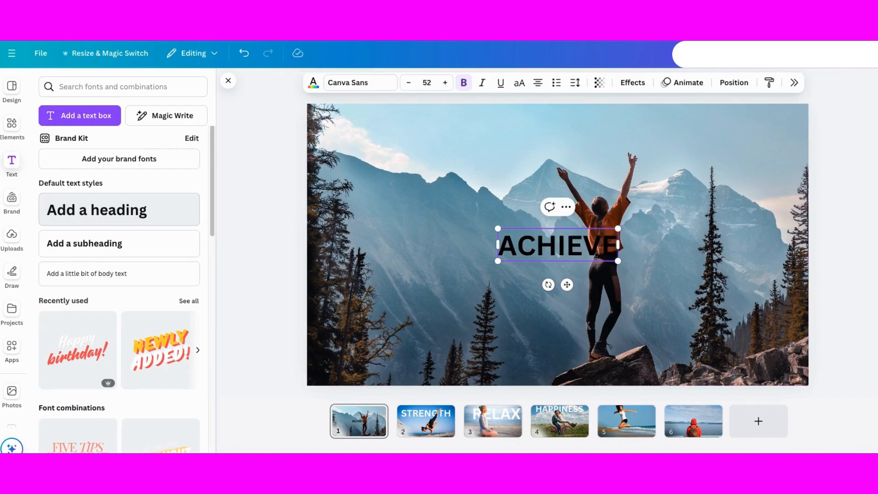
drag(498, 228, 233, 131)
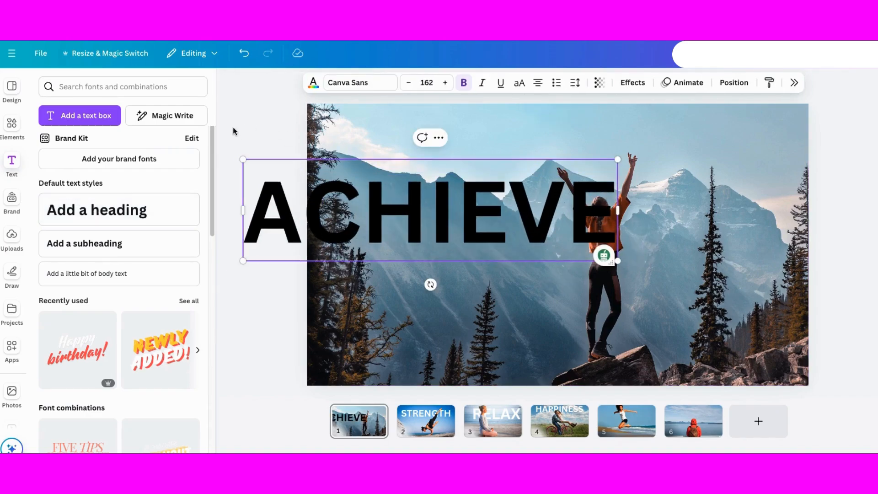
drag(348, 234, 475, 187)
drag(746, 214, 773, 220)
drag(620, 198, 606, 194)
- Change the ACHIEVE heading's text color to white
click(361, 173)
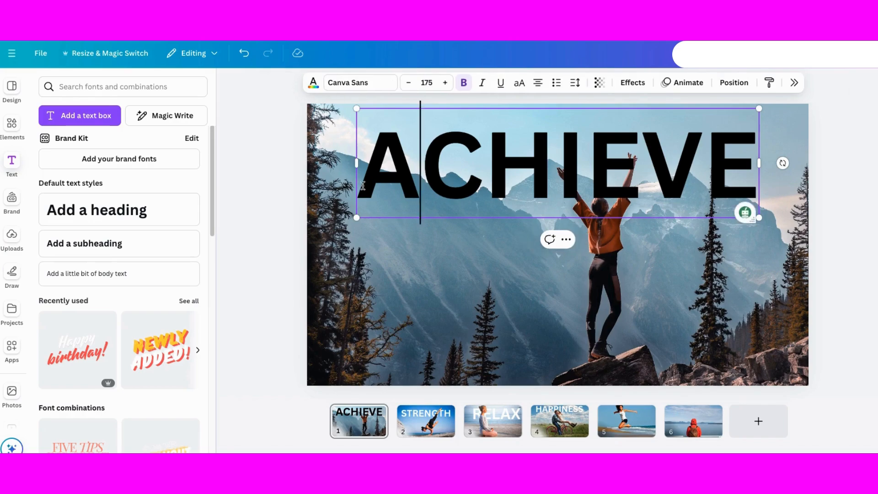
drag(361, 174, 759, 183)
click(349, 82)
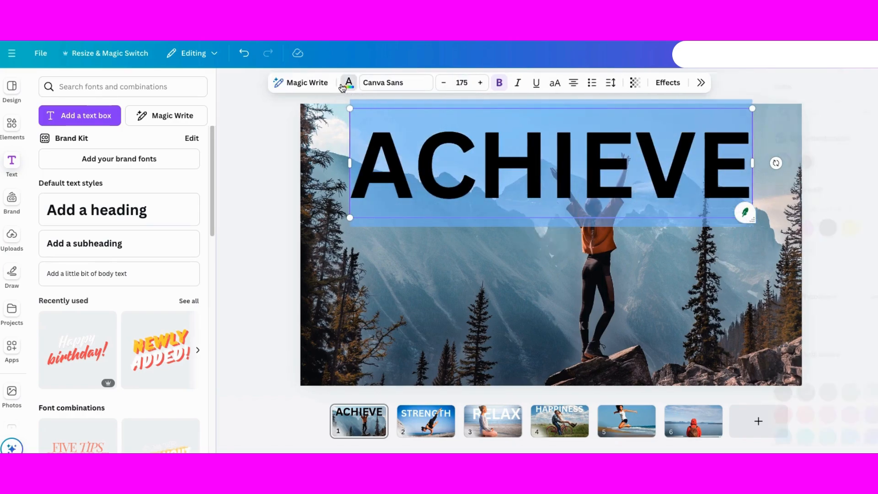
click(751, 227)
key(Escape)
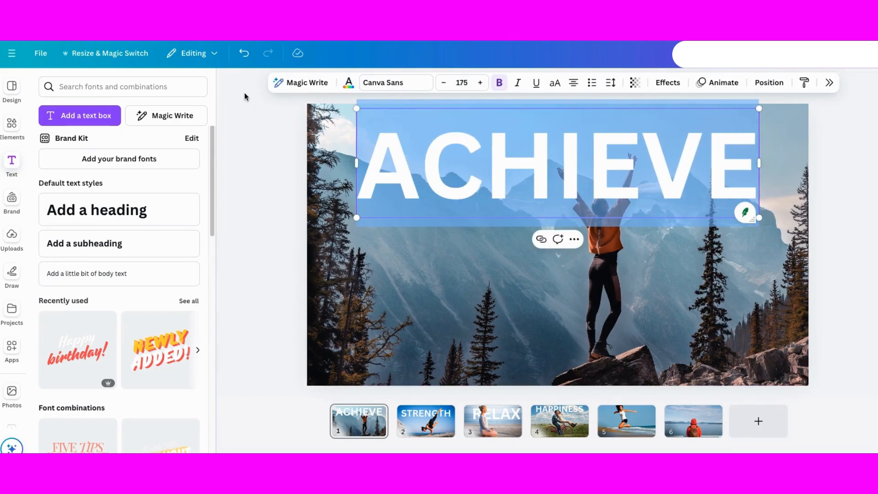
click(241, 164)
- Move the ACHIEVE text layer between the hiker's cutout and the original mountain photo
click(640, 150)
click(768, 83)
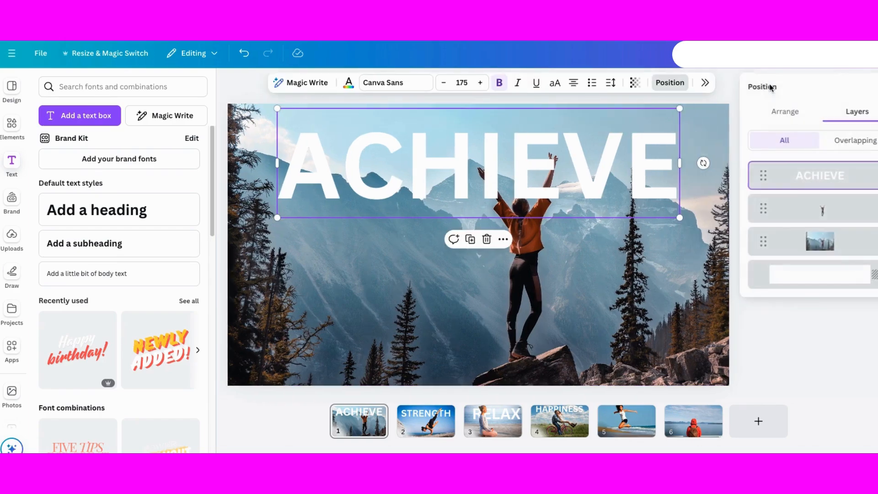
drag(823, 177, 819, 211)
click(876, 87)
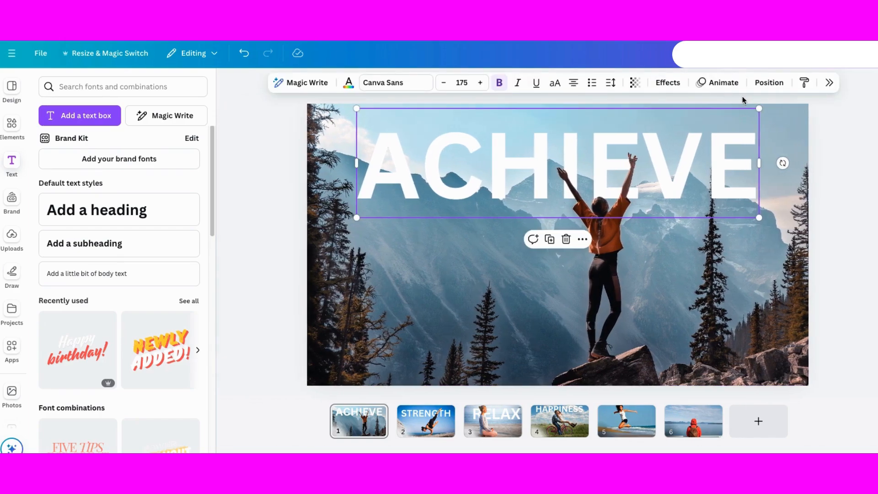
click(257, 177)
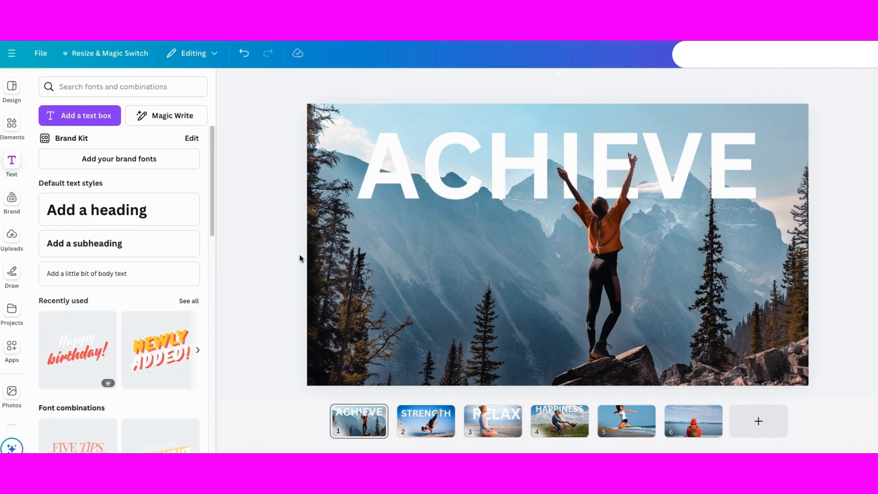
- Enlarge and reposition the jumping woman's beach photo so it fills page 5
click(628, 426)
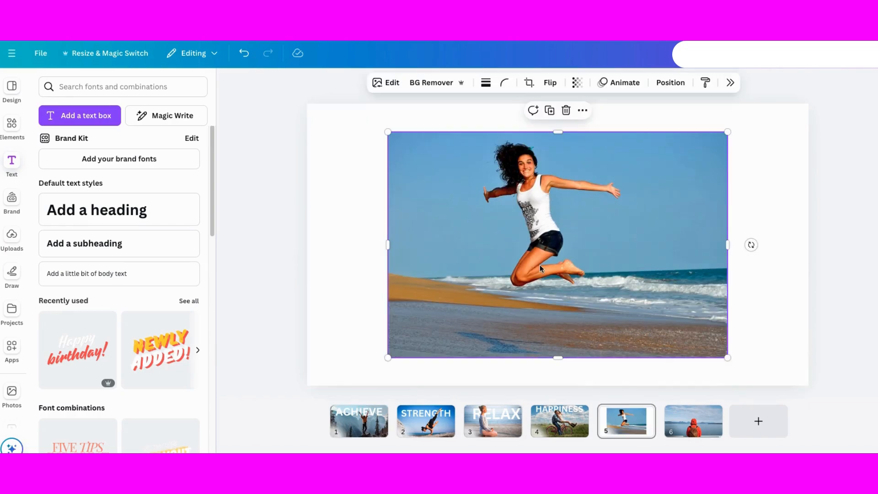
drag(557, 244, 477, 215)
drag(647, 329, 839, 405)
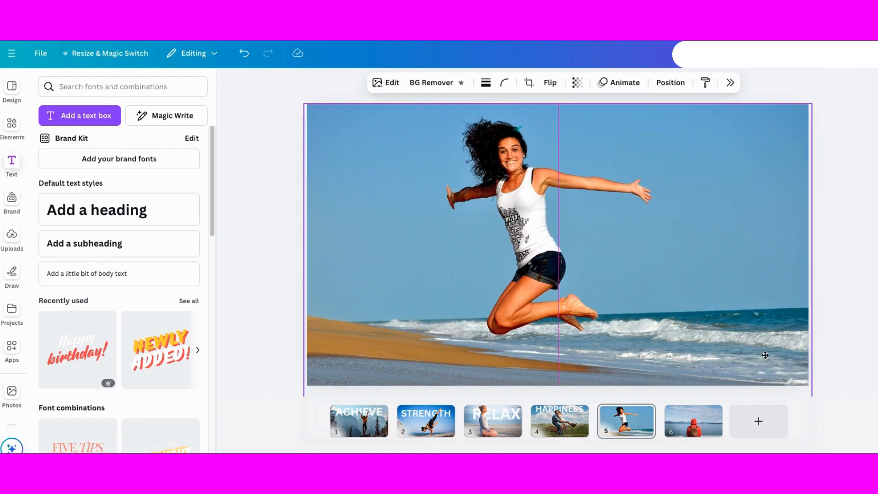
click(846, 334)
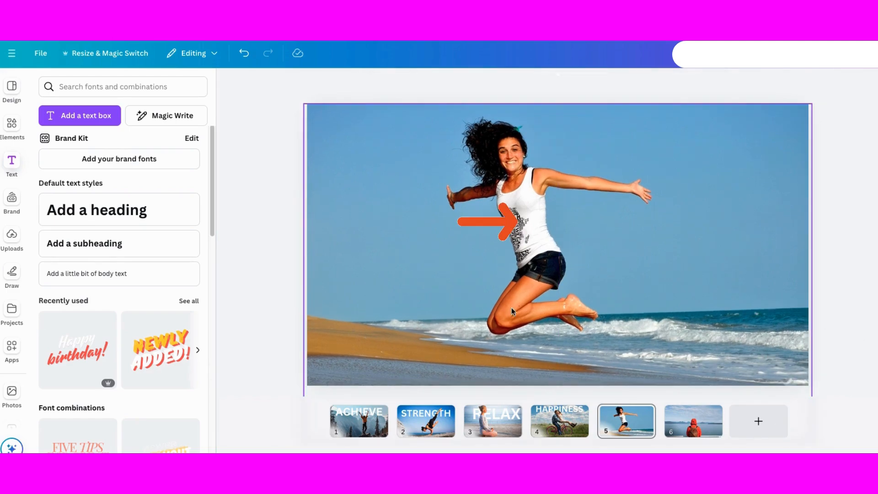
- Duplicate the beach photo, remove the copy's background and align the jumping woman's cutout over the original
right_click(521, 228)
click(568, 218)
drag(520, 242, 542, 236)
drag(531, 182, 504, 179)
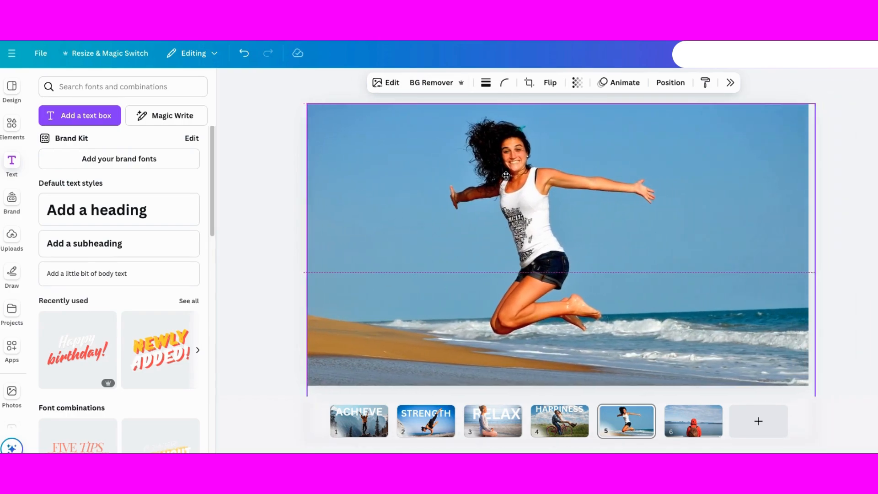
click(431, 83)
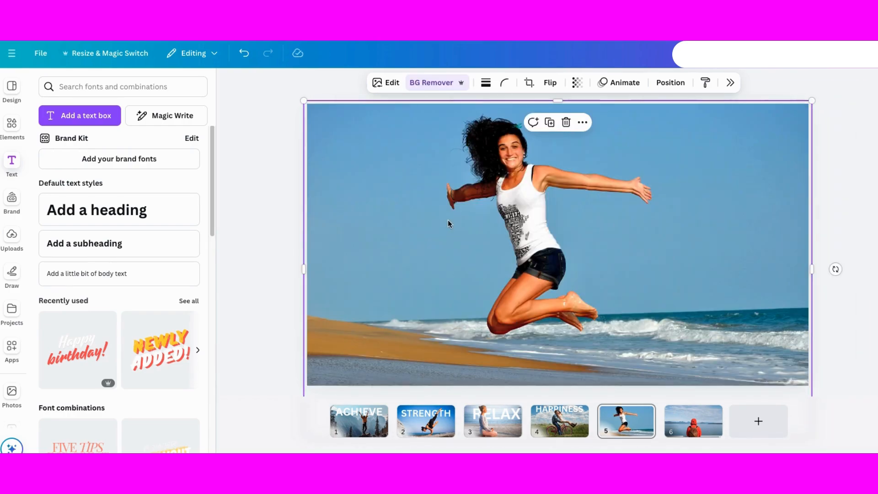
mouse_move(529, 216)
mouse_down()
mouse_move(746, 214)
mouse_move(546, 214)
mouse_move(531, 223)
mouse_up()
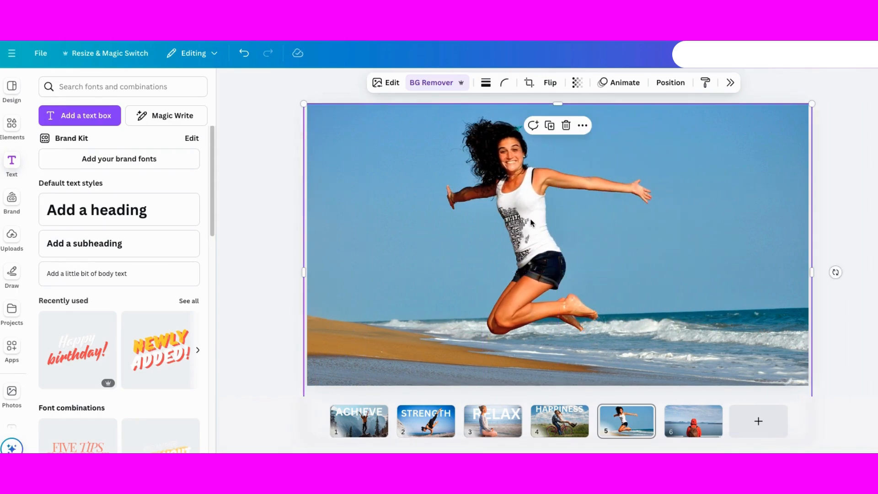
- Add a heading reading JOY on page 5, enlarge it to about size 401 and center it over the jumping woman
click(111, 219)
text(JOY)
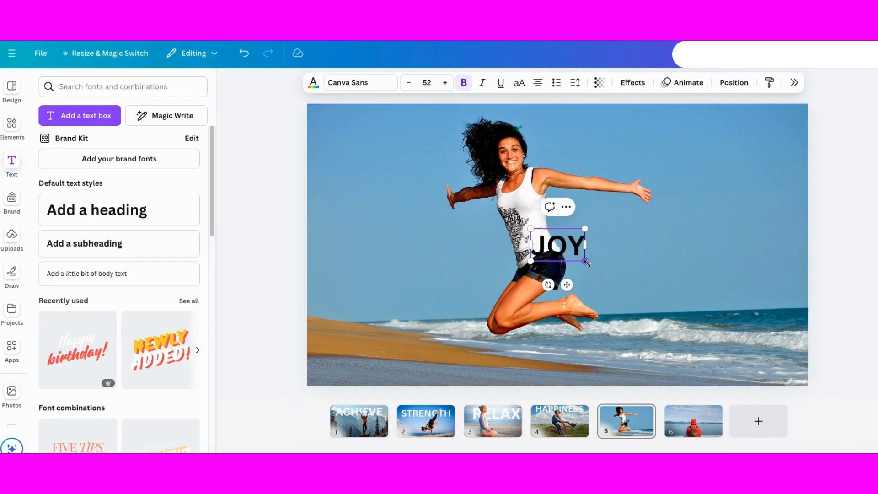
drag(585, 261, 876, 437)
drag(744, 366, 549, 270)
drag(715, 152, 783, 110)
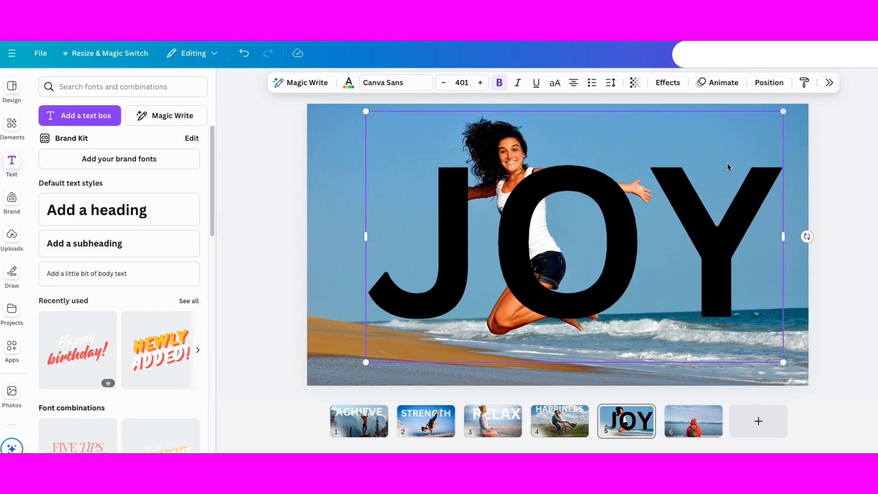
drag(694, 221, 677, 221)
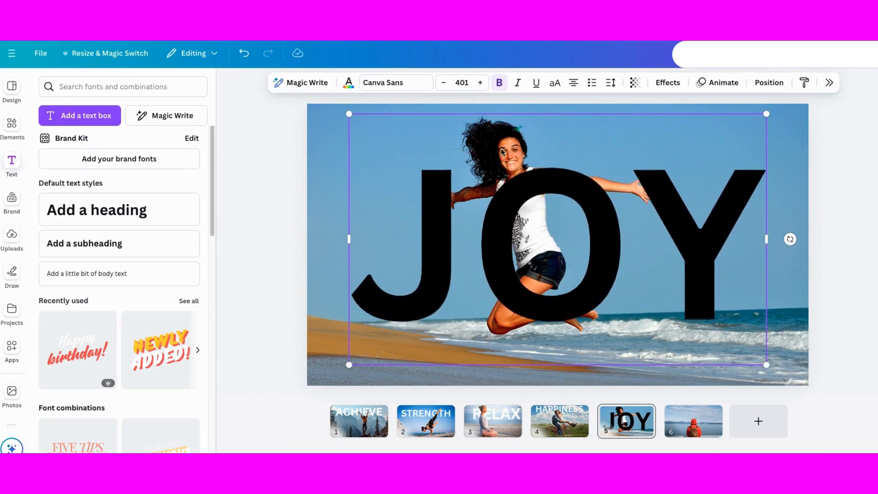
- Color the JOY heading white and move its layer between the woman's cutout and the original beach photo
click(349, 84)
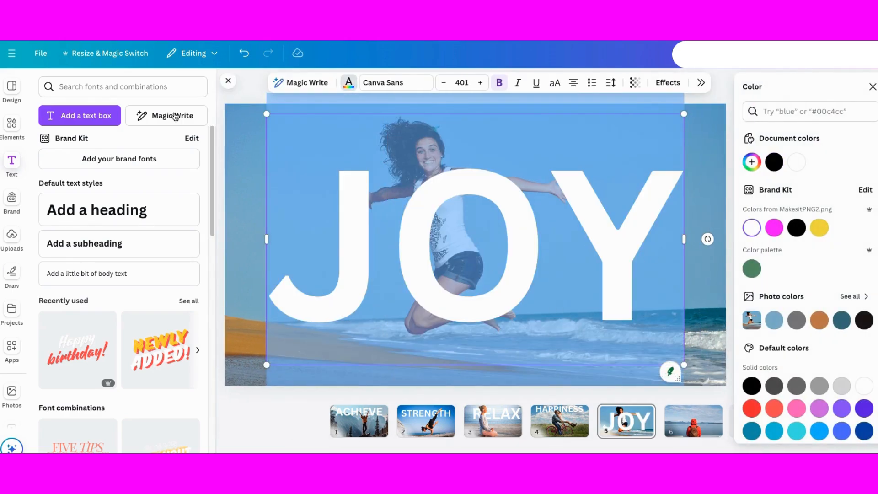
click(256, 92)
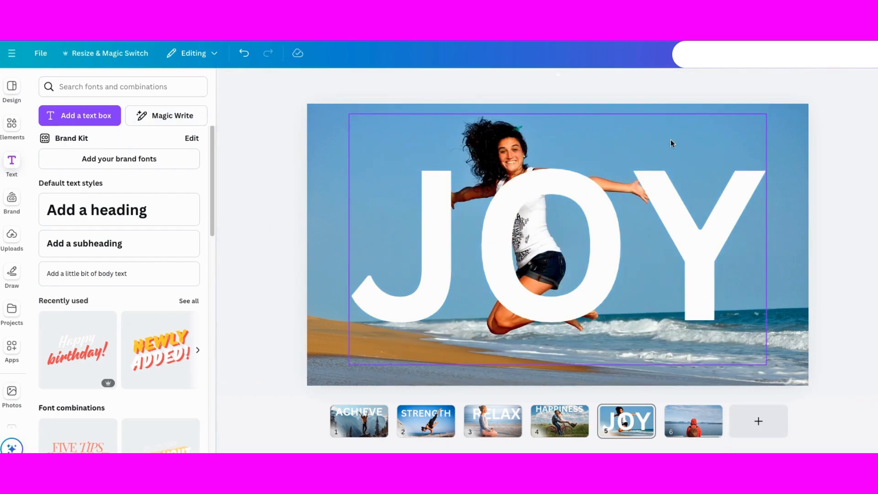
click(670, 143)
click(775, 84)
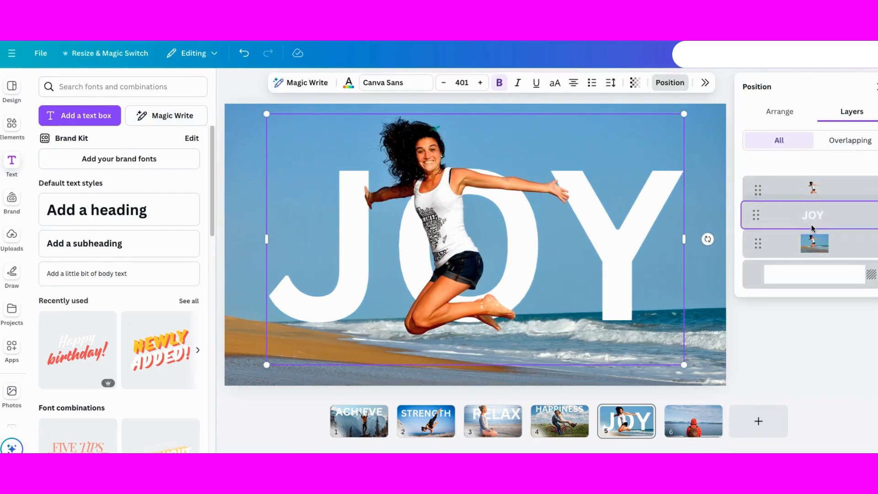
click(252, 87)
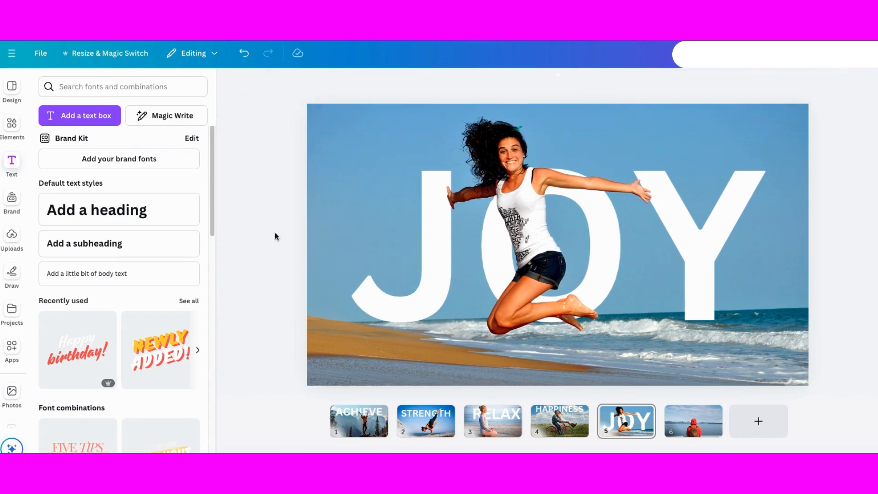
- Enlarge and reposition the photo of the hiker in the red jacket so it fills page 6
click(690, 423)
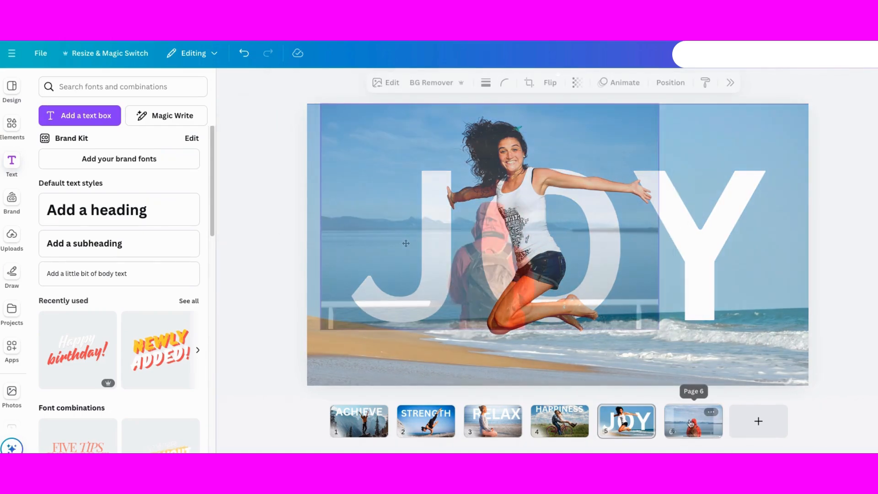
drag(645, 329, 846, 390)
drag(736, 350, 733, 294)
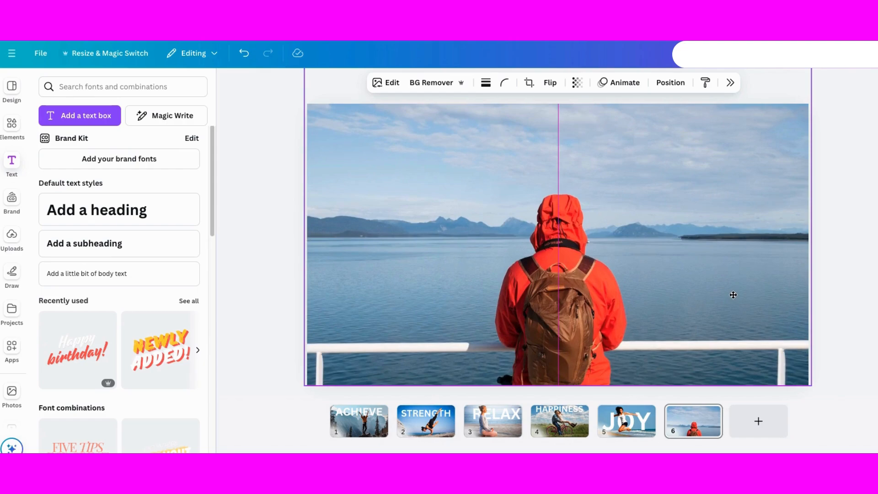
- Duplicate the lake photo, remove the copy's background and align the red-jacketed hiker's cutout over the original
right_click(449, 247)
click(476, 223)
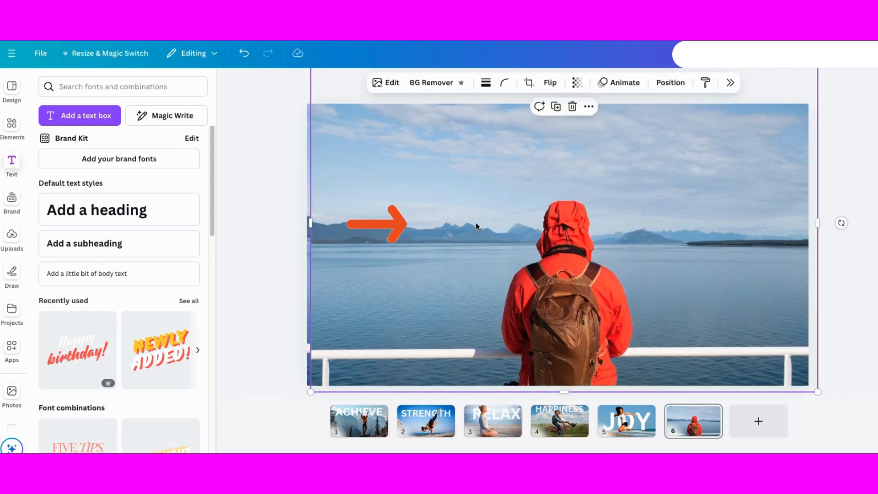
click(431, 83)
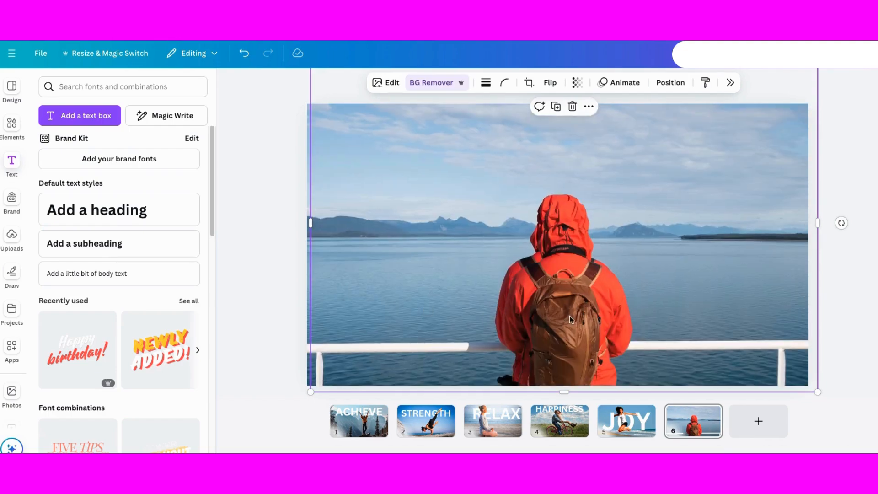
mouse_move(569, 316)
mouse_down()
mouse_move(738, 311)
mouse_move(563, 306)
mouse_up()
click(284, 271)
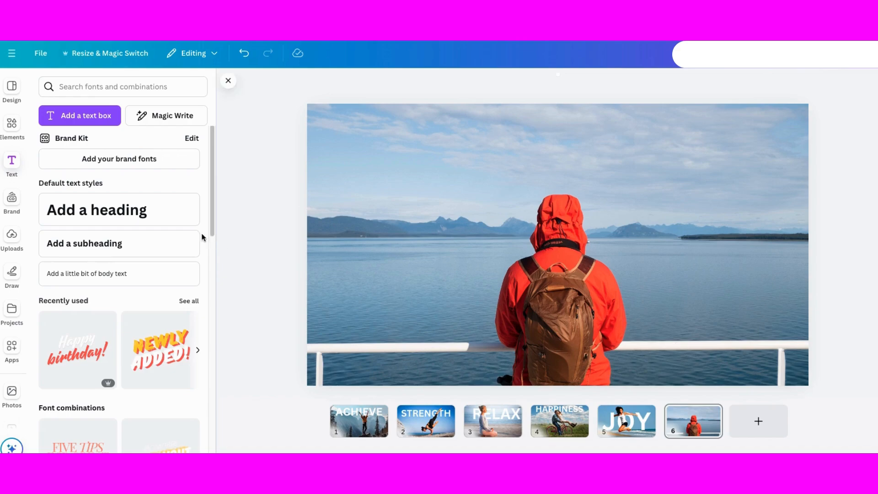
- Add a heading reading ADVENTURE, enlarge it to about size 144 and center it across the sky above the hiker
click(91, 219)
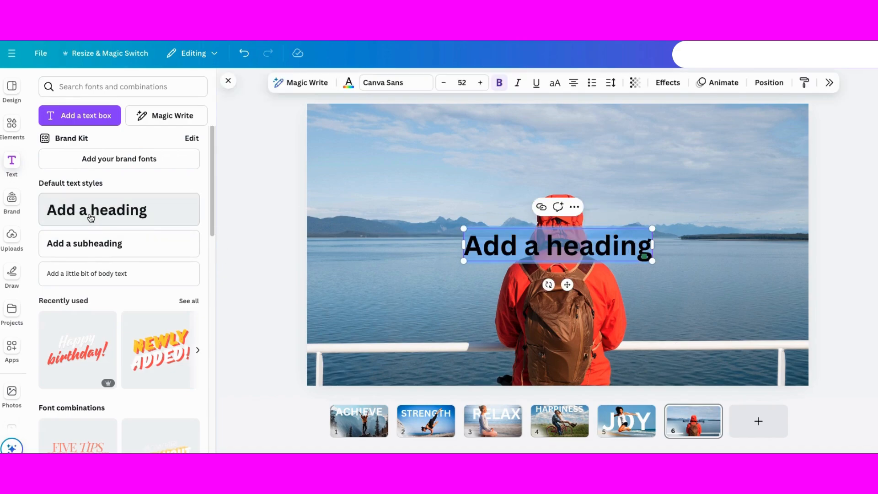
text(ADVENTURE)
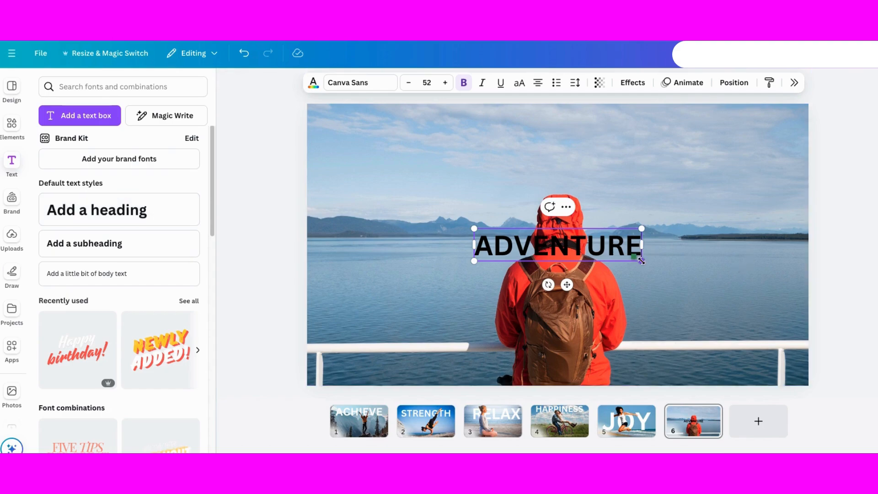
drag(642, 261, 868, 324)
click(819, 323)
drag(740, 274, 610, 194)
drag(773, 231, 803, 235)
drag(728, 200, 695, 201)
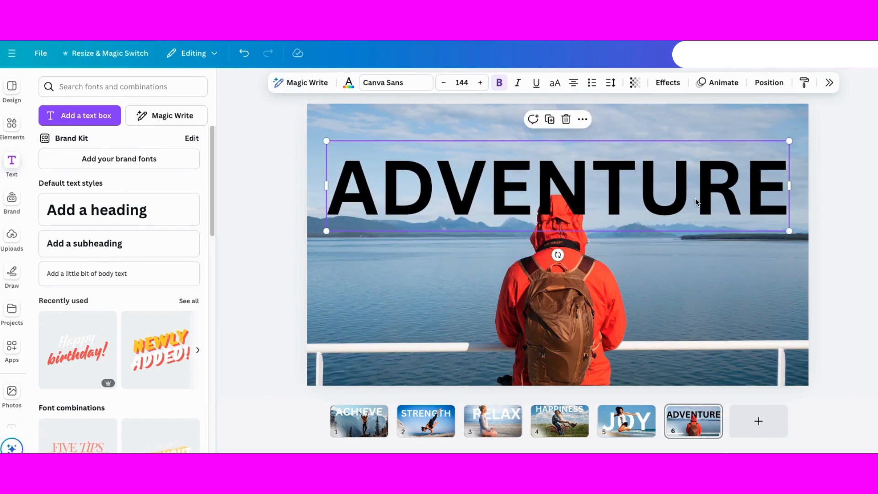
- Change the ADVENTURE heading's text color to white
double_click(400, 204)
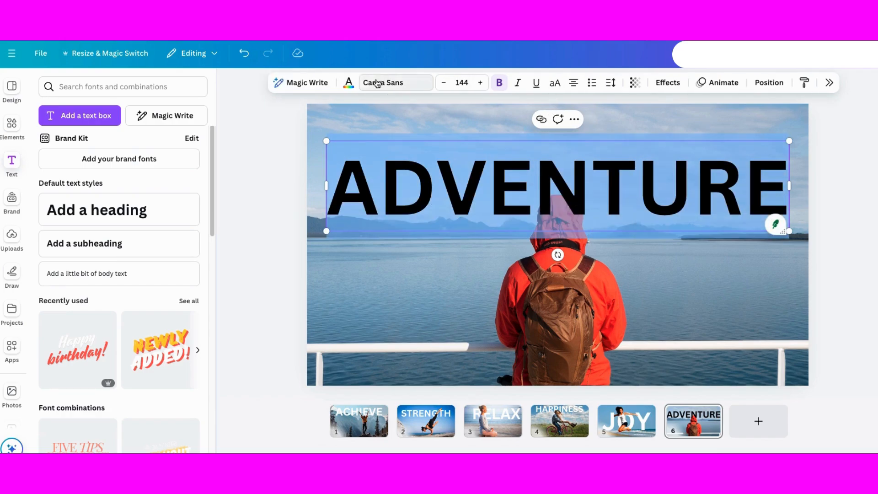
click(349, 82)
click(750, 225)
click(348, 82)
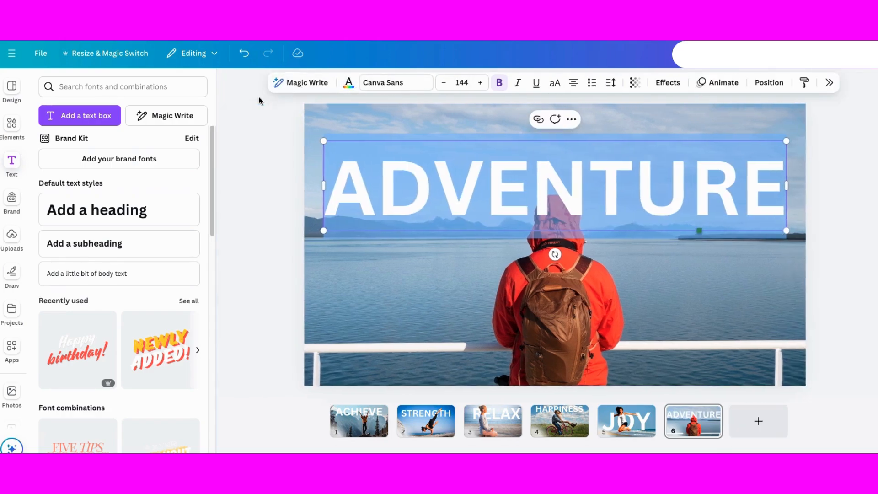
- Move the ADVENTURE layer between the hiker's cutout and the original lake photo, and shift the heading slightly upward
click(769, 83)
drag(829, 176, 828, 221)
click(722, 95)
click(273, 286)
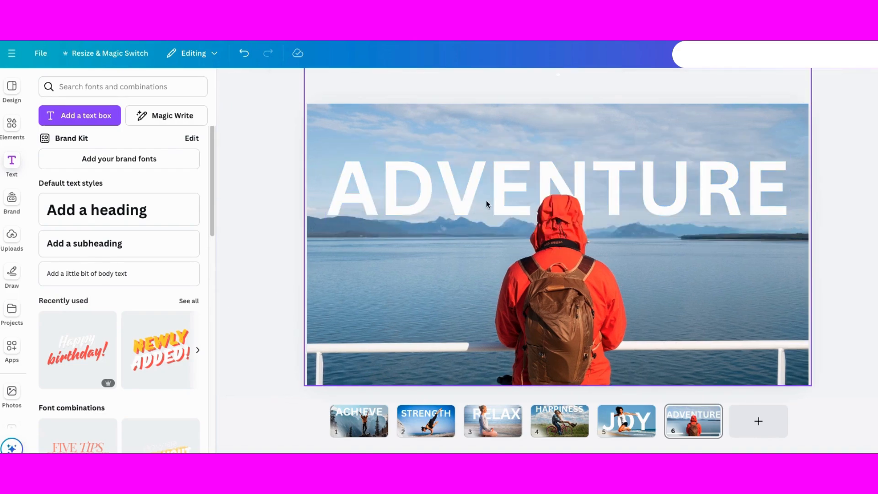
mouse_move(503, 188)
mouse_down()
mouse_move(503, 272)
mouse_move(503, 184)
mouse_up()
click(265, 173)
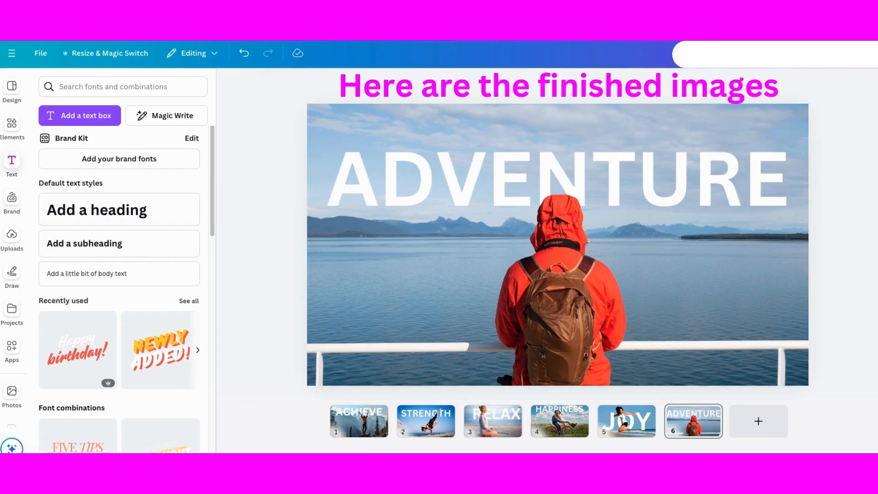
- Play back the pages from the first one to preview the text-behind-subject designs
click(241, 421)
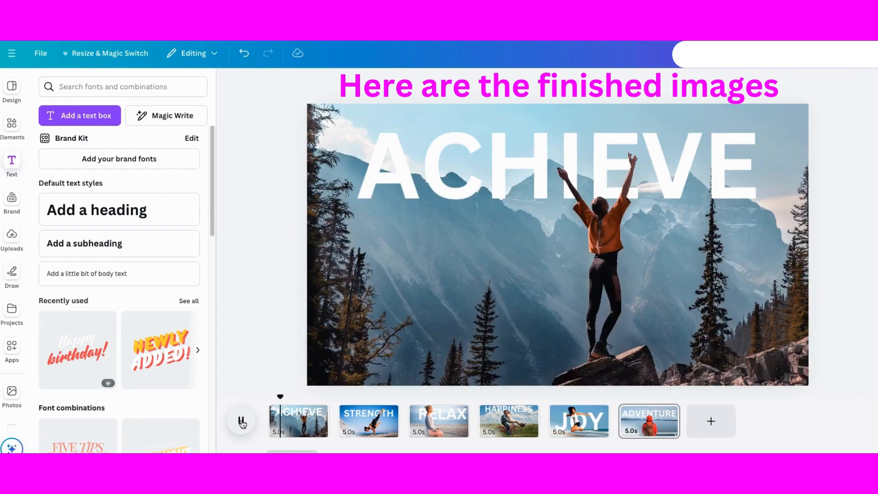